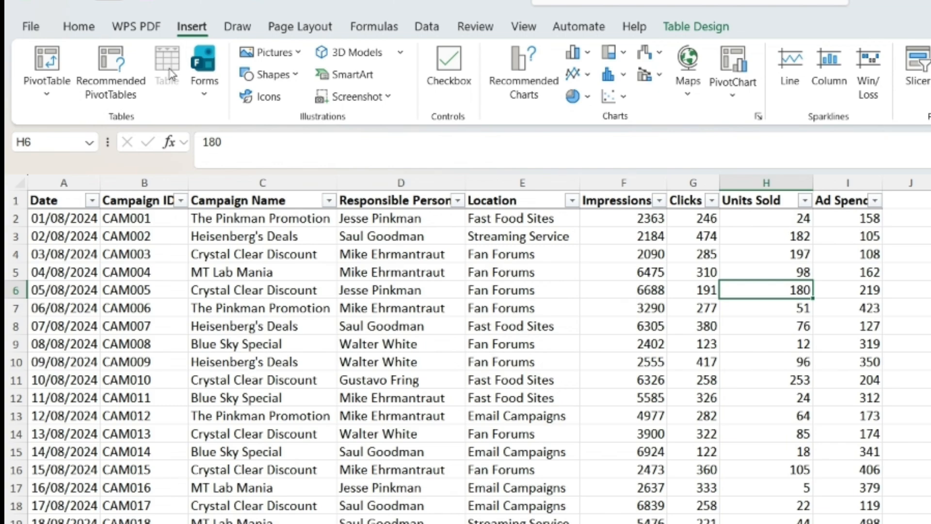
Browse the recommended PivotTables for the campaign data and insert the Sum of Clicks by Location one.
click(294, 345)
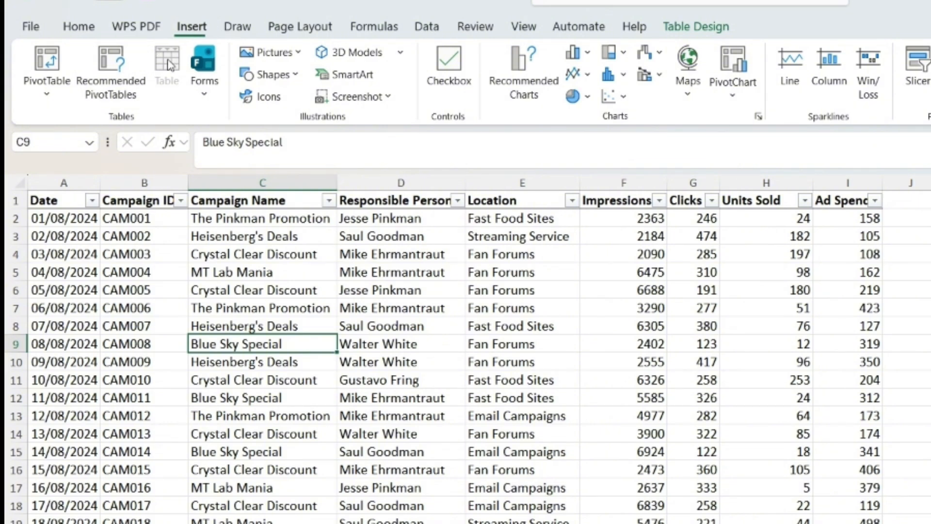
click(112, 66)
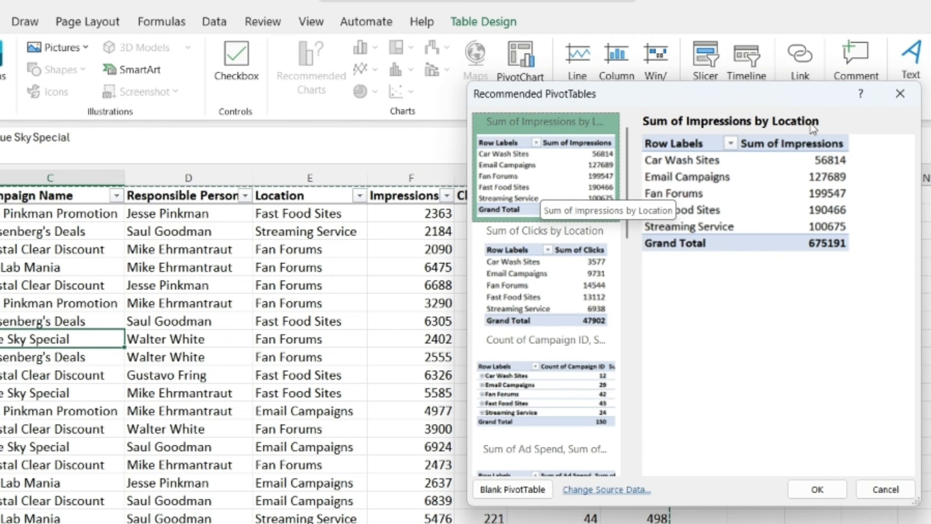
click(594, 254)
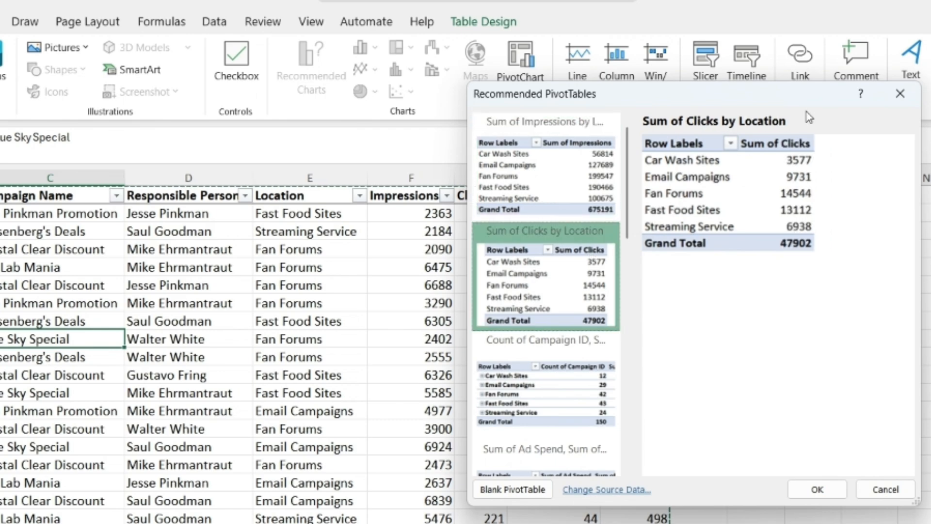
click(530, 389)
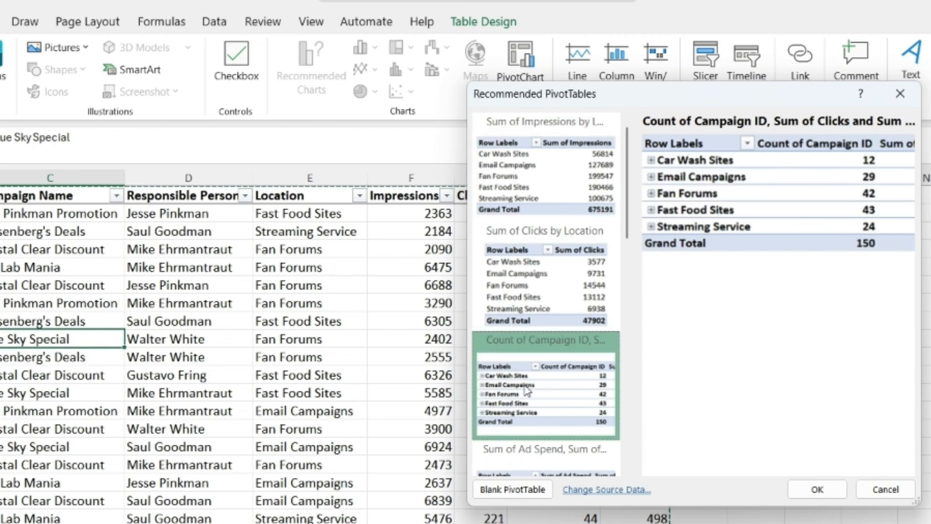
scroll(527, 391, down, 3)
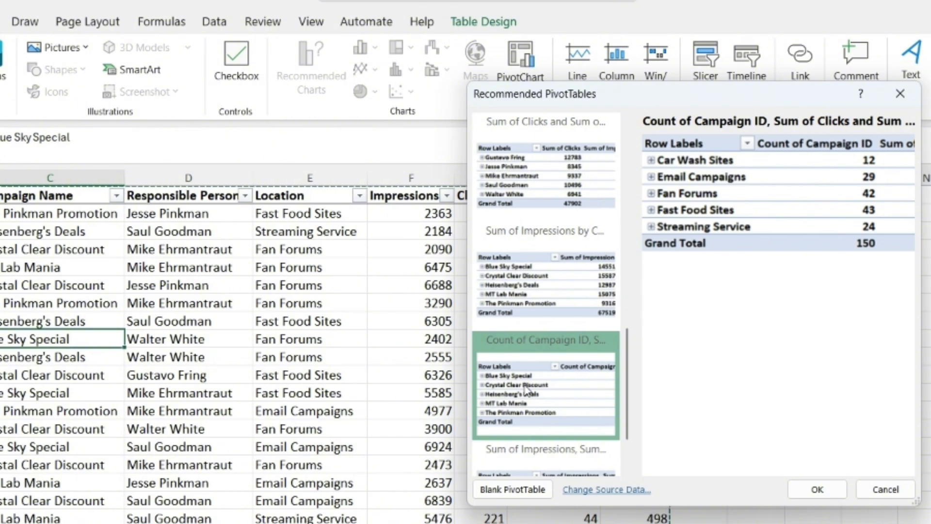
scroll(527, 405, down, 2)
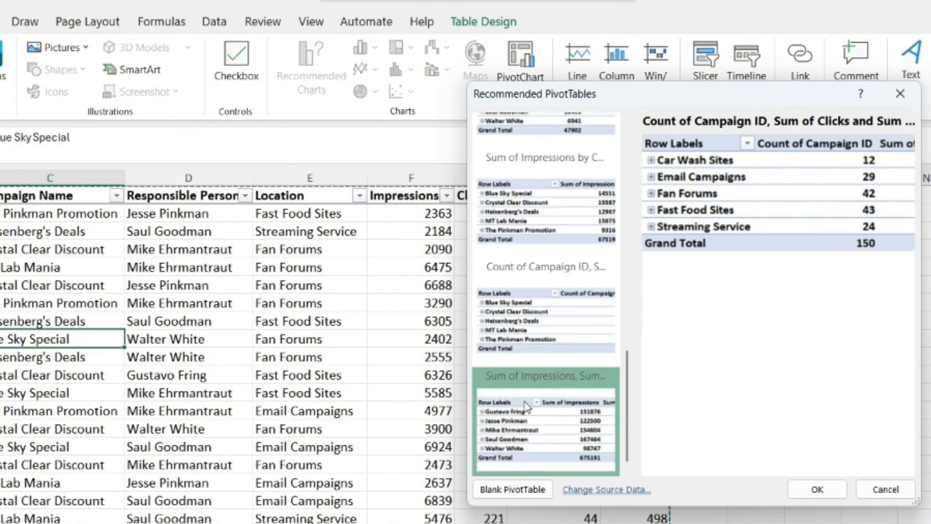
scroll(548, 238, up, 5)
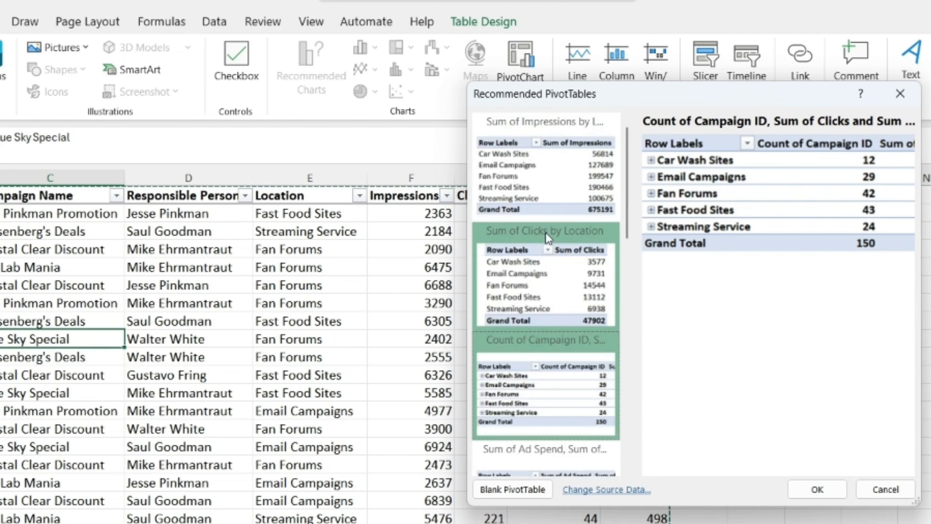
scroll(552, 211, down, 5)
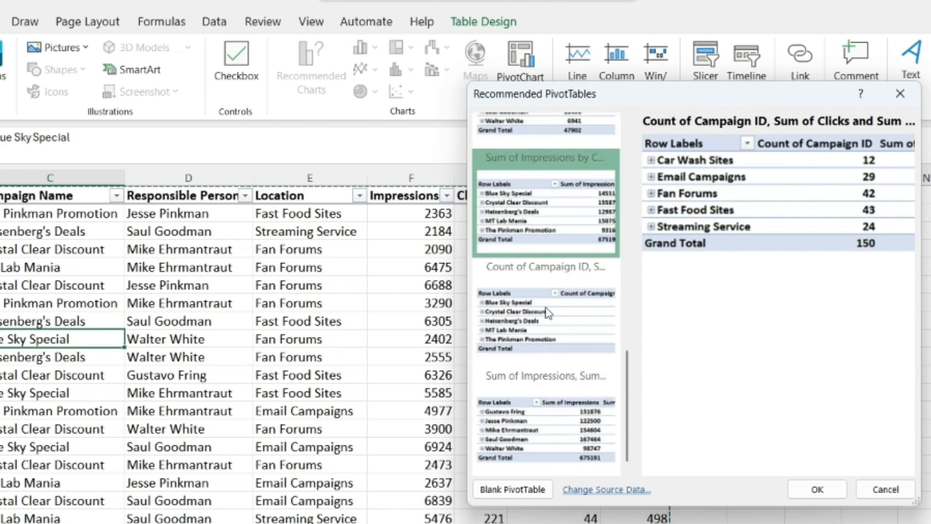
scroll(534, 357, up, 2)
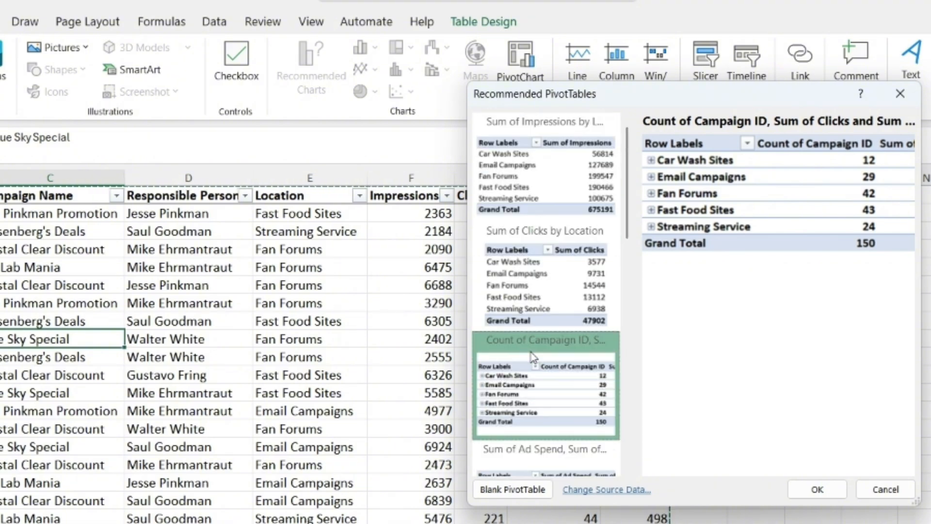
click(506, 282)
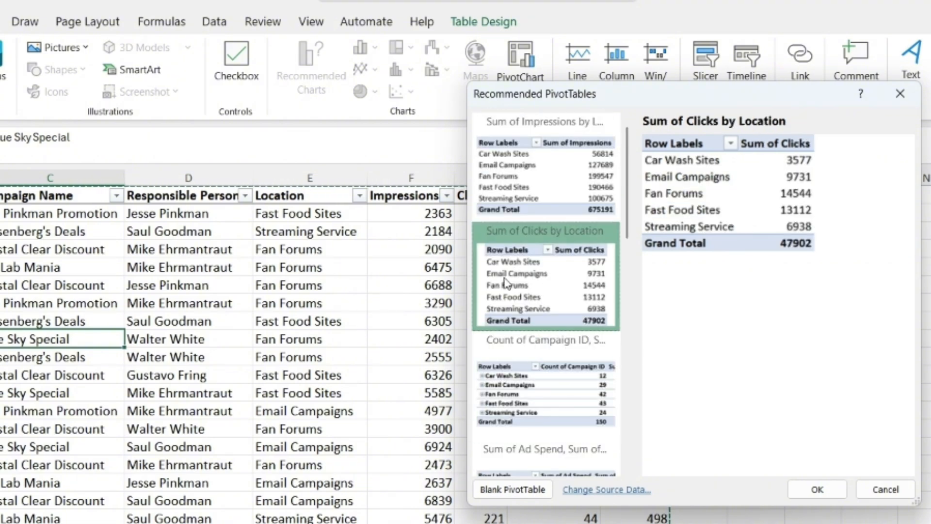
click(818, 490)
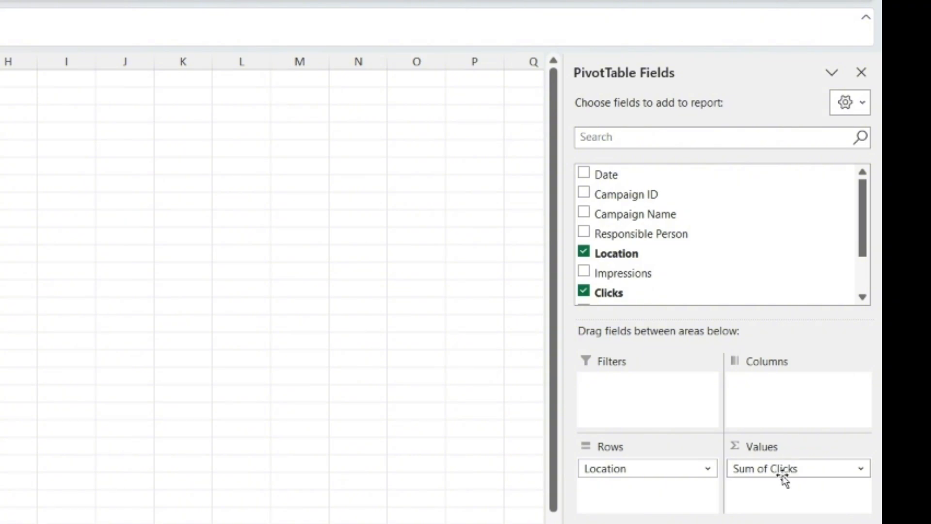
Replace Clicks with Sum of Units Sold in the PivotTable values and add Responsible Person below Location in the rows.
drag(784, 477, 729, 253)
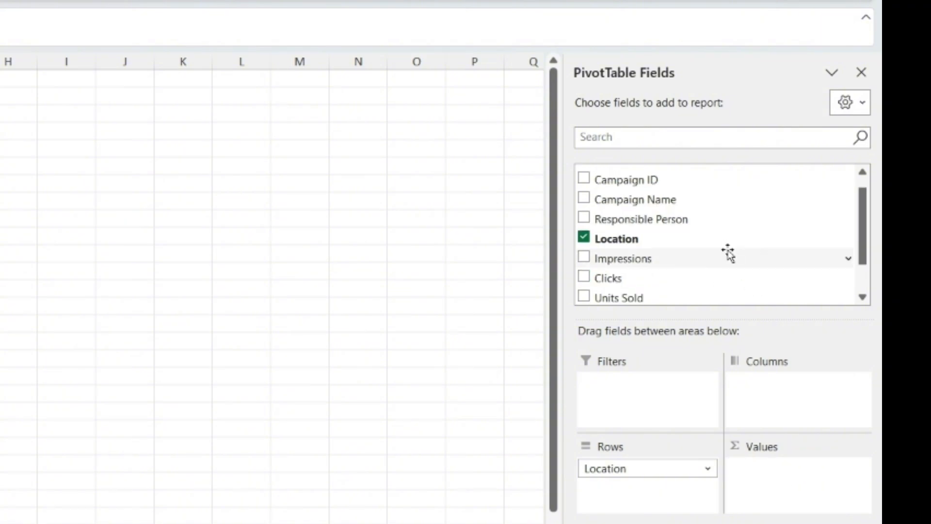
scroll(632, 214, up, 1)
scroll(636, 257, down, 3)
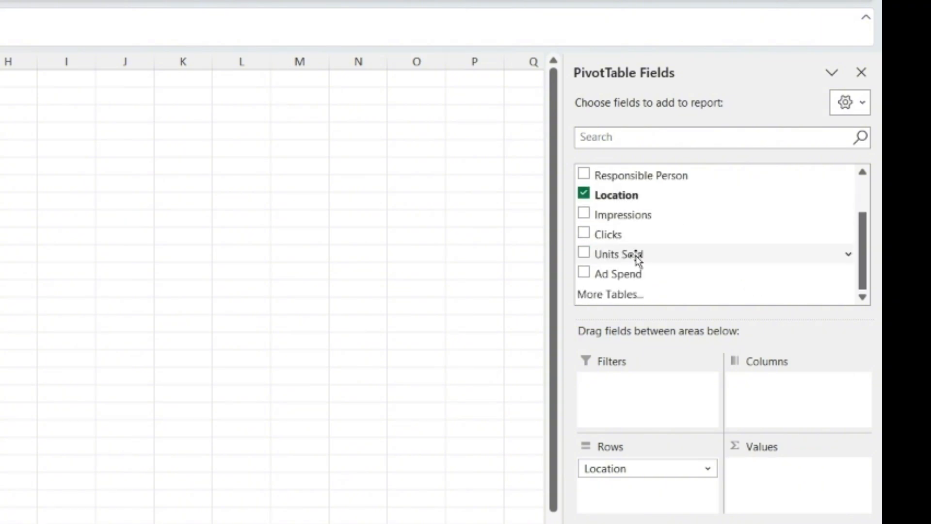
drag(636, 254, 800, 495)
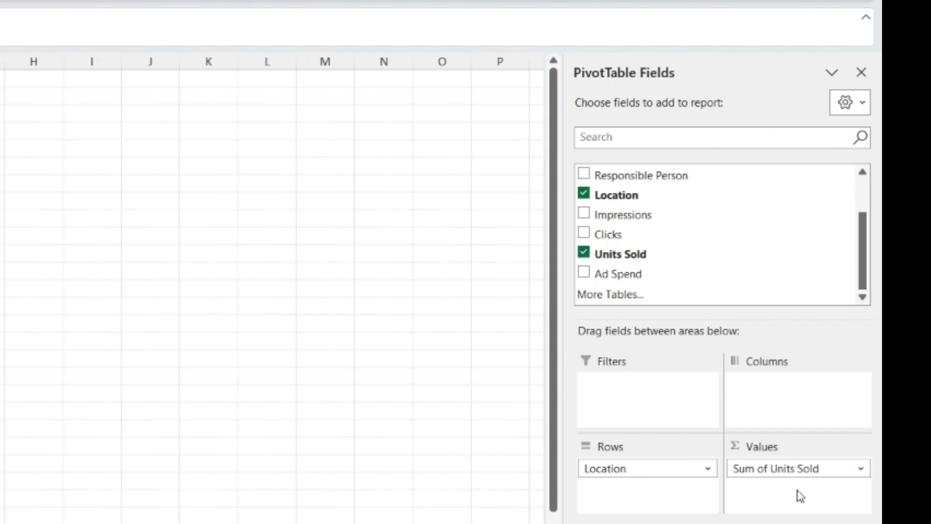
drag(658, 179, 653, 503)
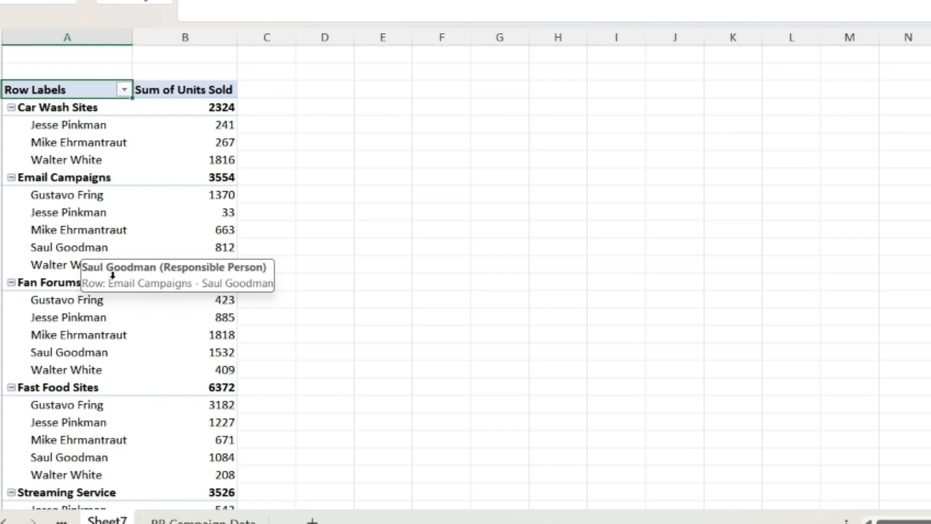
Fill the first person's units sold value under Fast Food Sites with standard red.
click(228, 229)
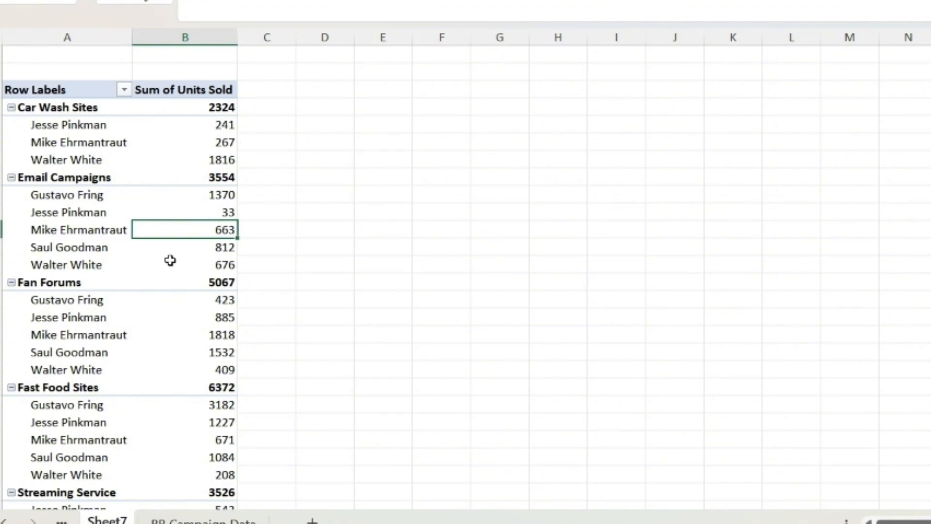
scroll(65, 409, down, 2)
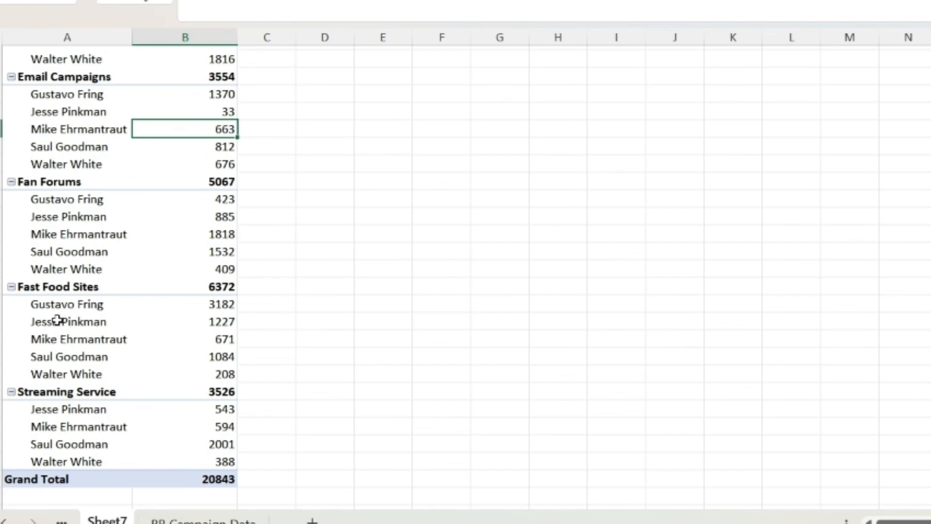
click(219, 306)
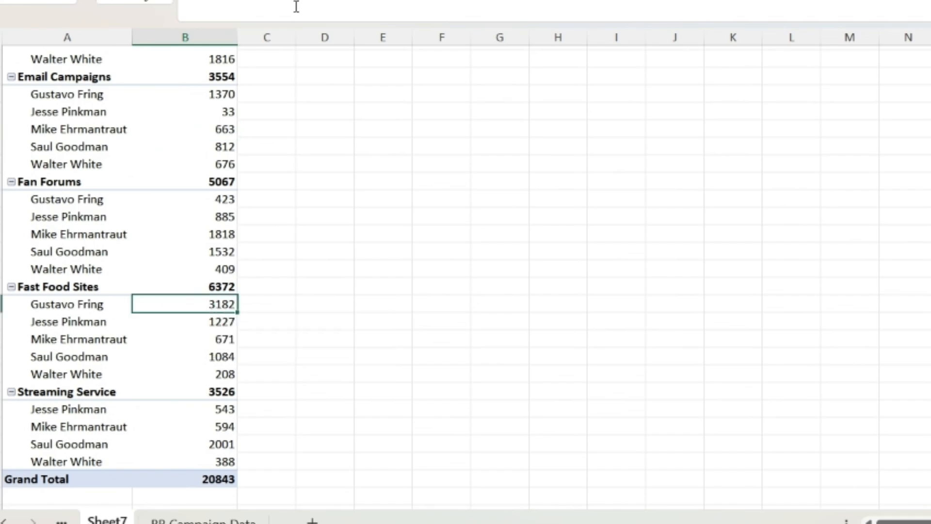
click(50, 22)
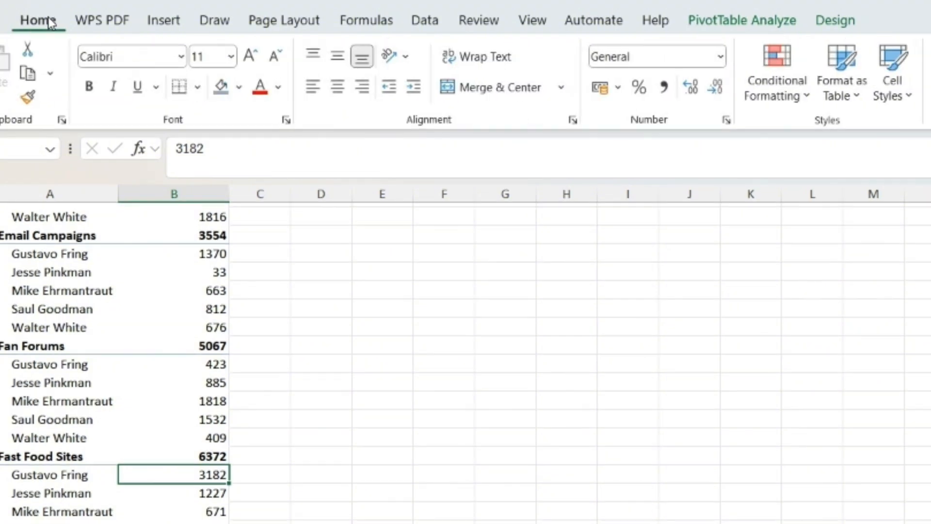
click(240, 97)
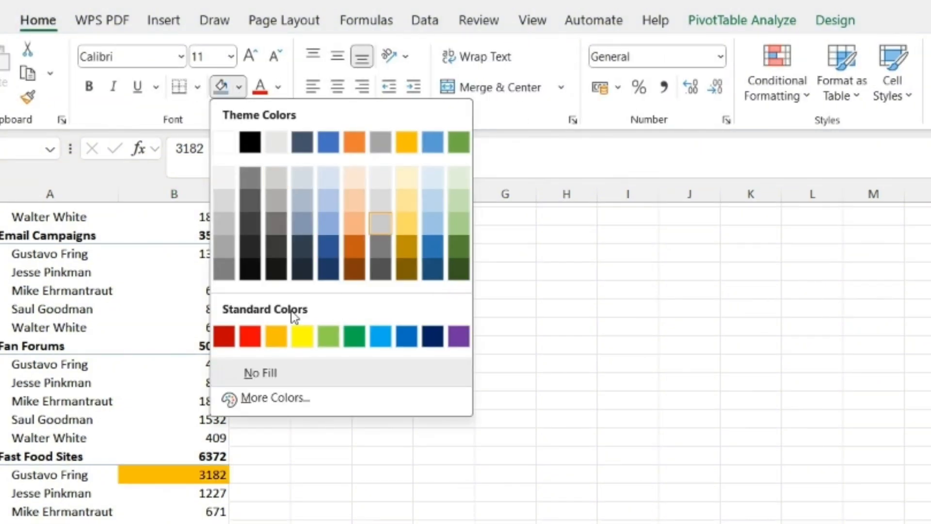
click(248, 336)
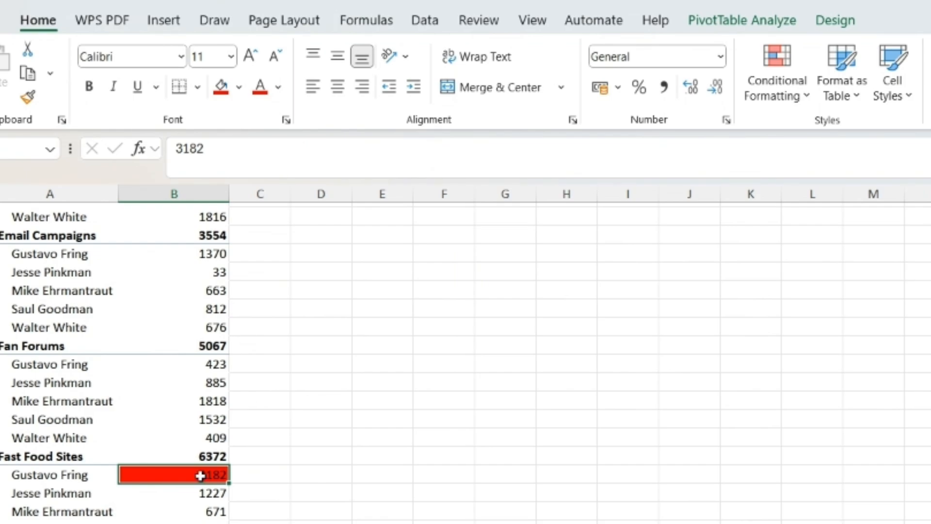
Format the red-filled units sold value under Fast Food Sites as italic and bold.
mouse_move(200, 475)
scroll(200, 475, up, 2)
scroll(202, 478, down, 3)
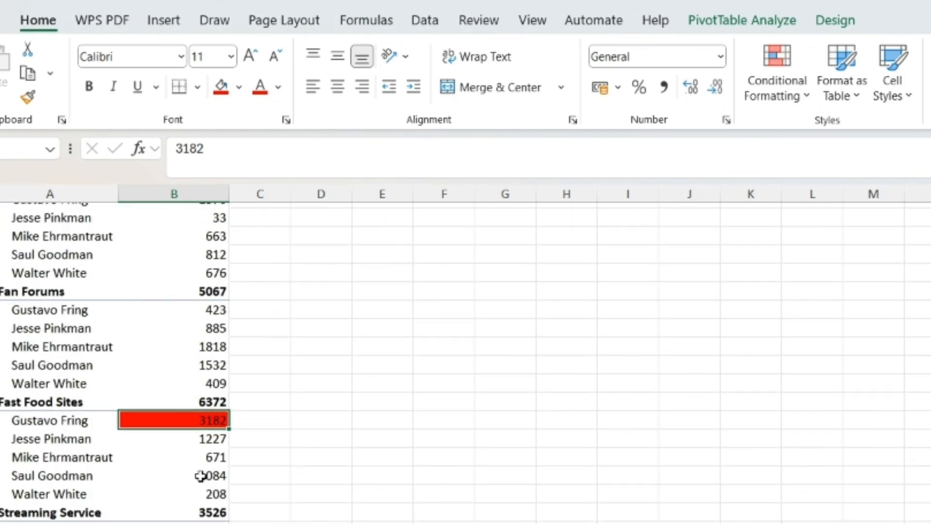
mouse_move(204, 416)
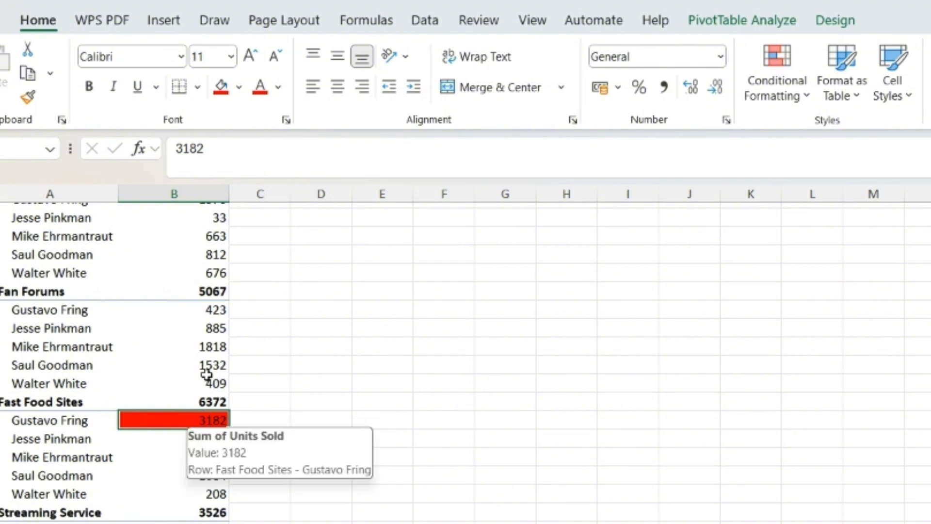
click(114, 92)
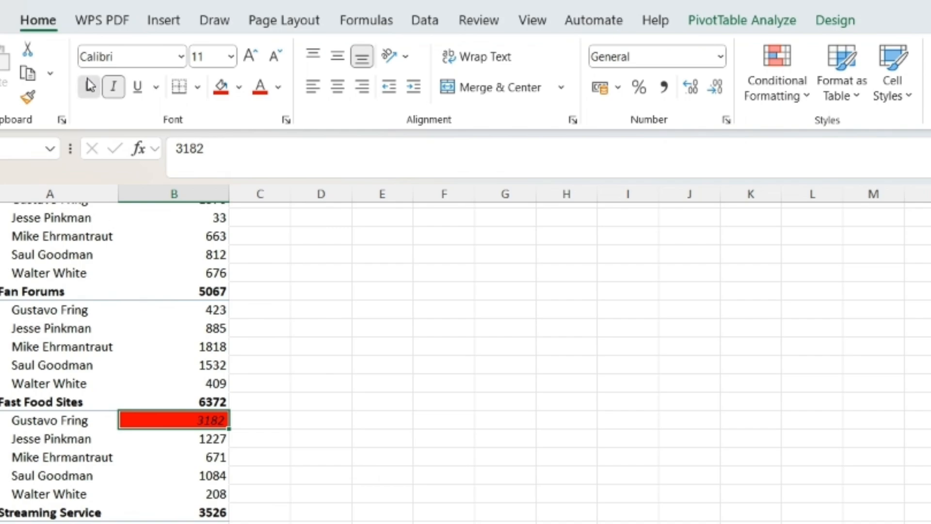
click(89, 85)
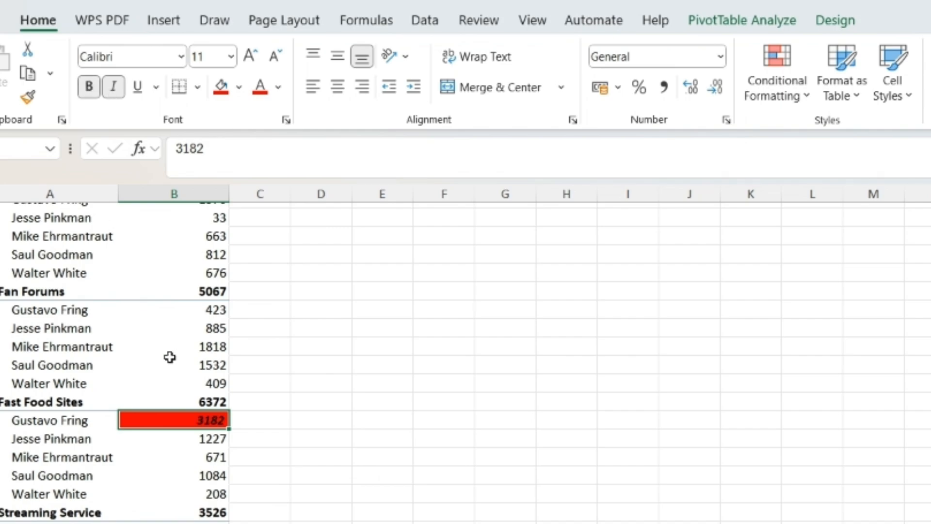
Move Responsible Person from the rows to the columns of the PivotTable and check the red-filled value.
scroll(169, 357, up, 3)
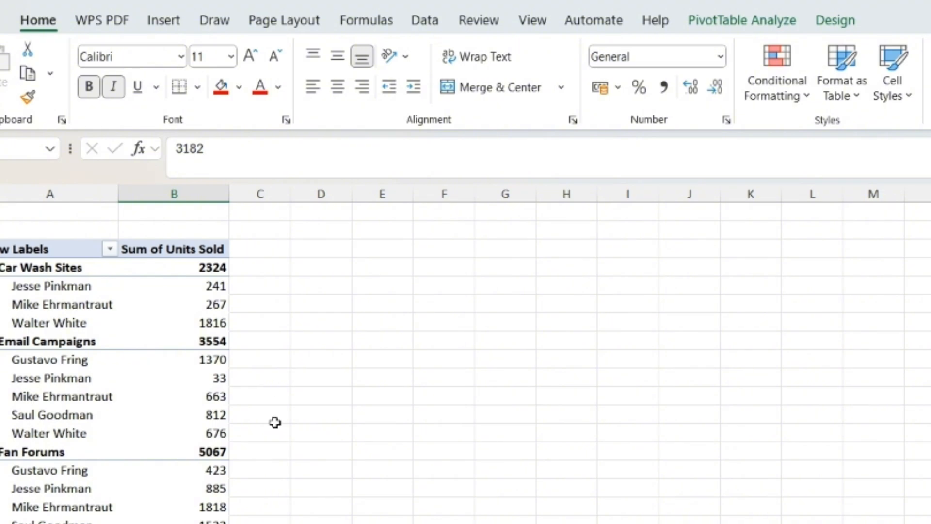
scroll(275, 422, down, 3)
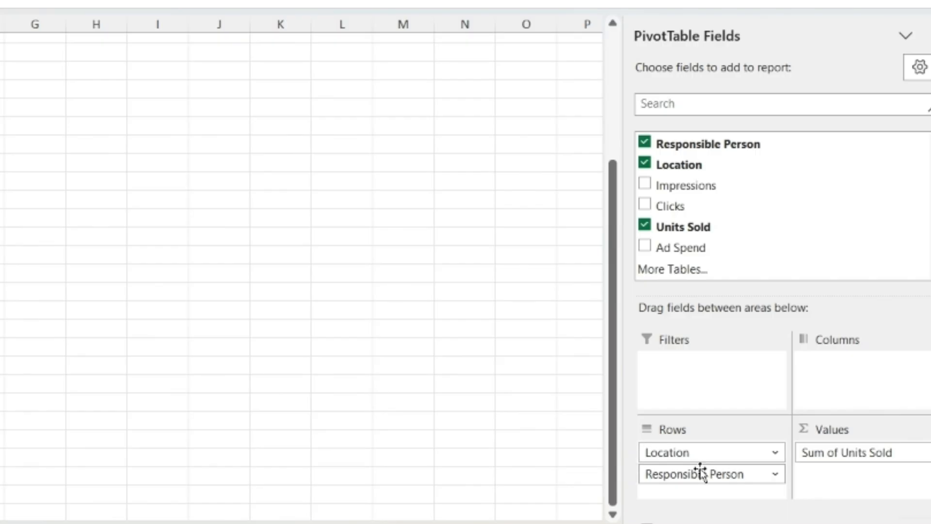
drag(700, 473, 868, 383)
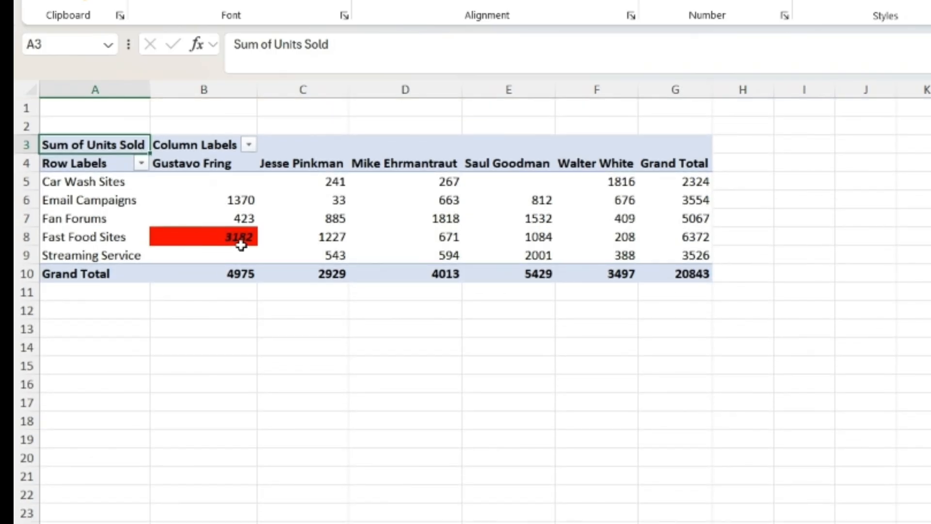
mouse_move(241, 244)
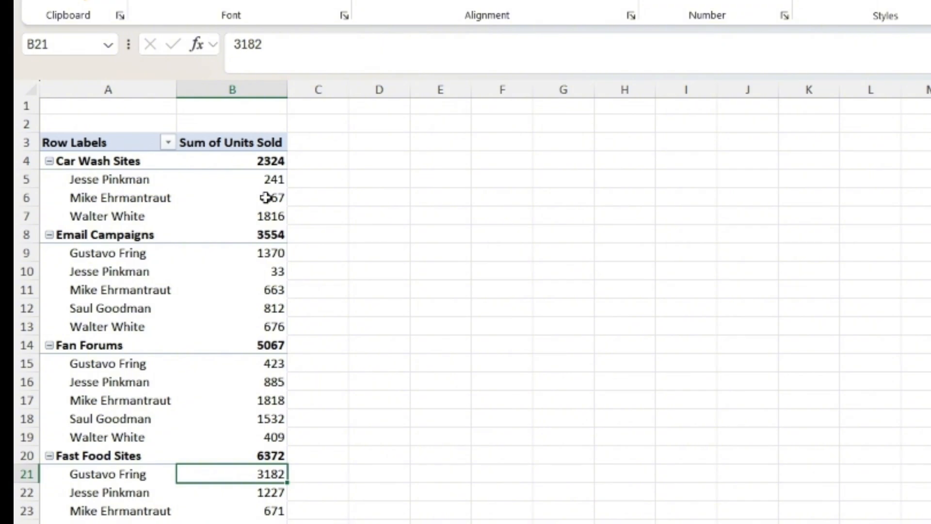
Apply green solid-fill data bars to cell B7, the last units sold value under Car Wash Sites.
click(266, 197)
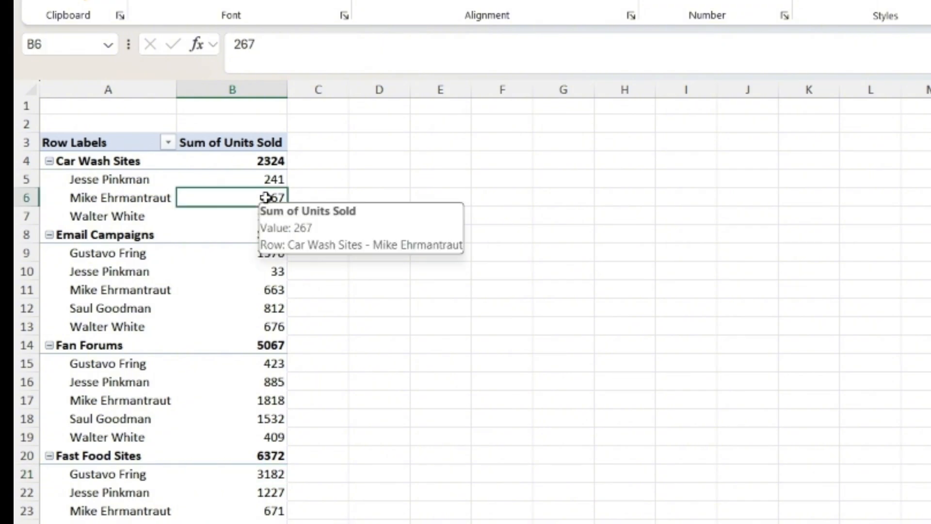
click(264, 289)
click(262, 217)
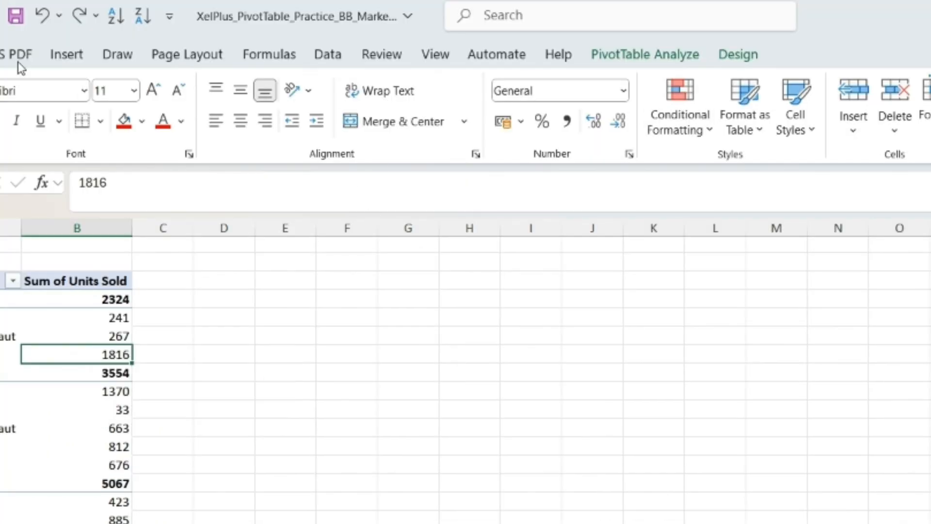
click(691, 142)
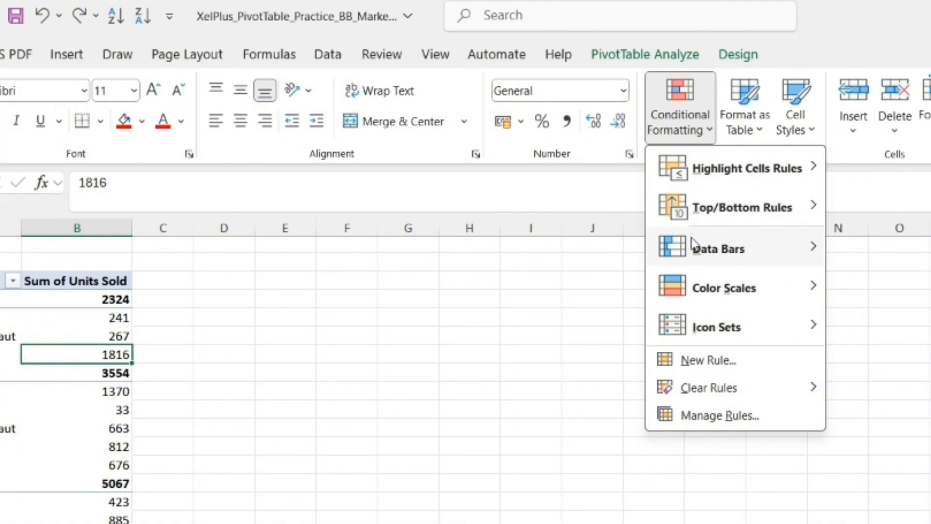
mouse_move(693, 244)
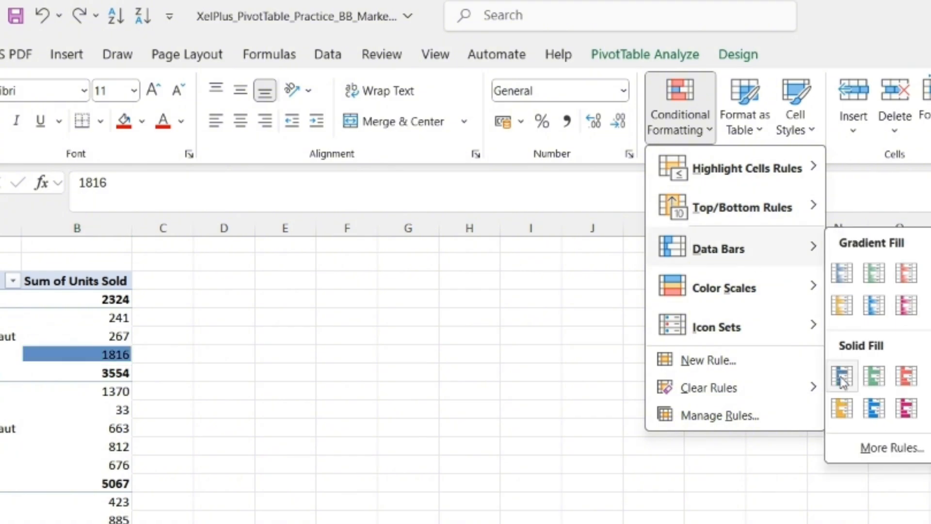
click(866, 377)
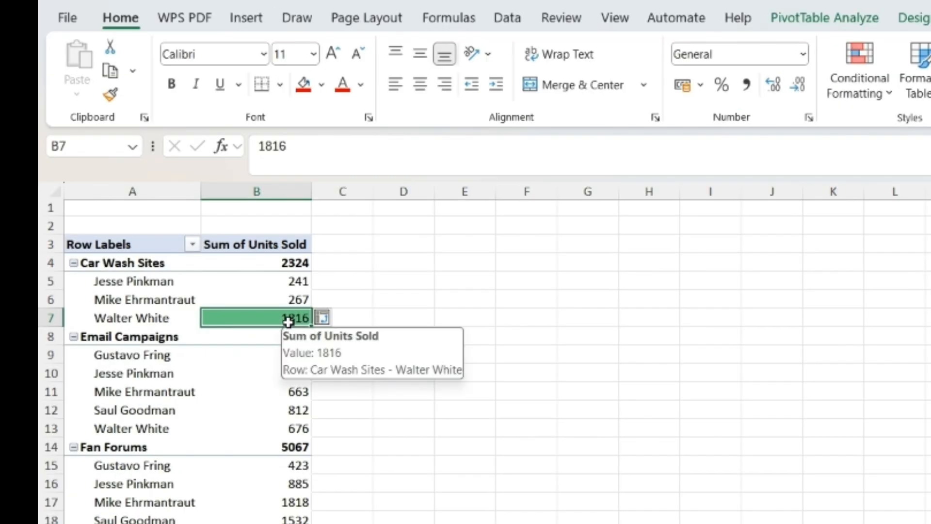
Extend the data bar rule to all cells showing "Sum of Units Sold" values for "Responsible Person".
click(330, 324)
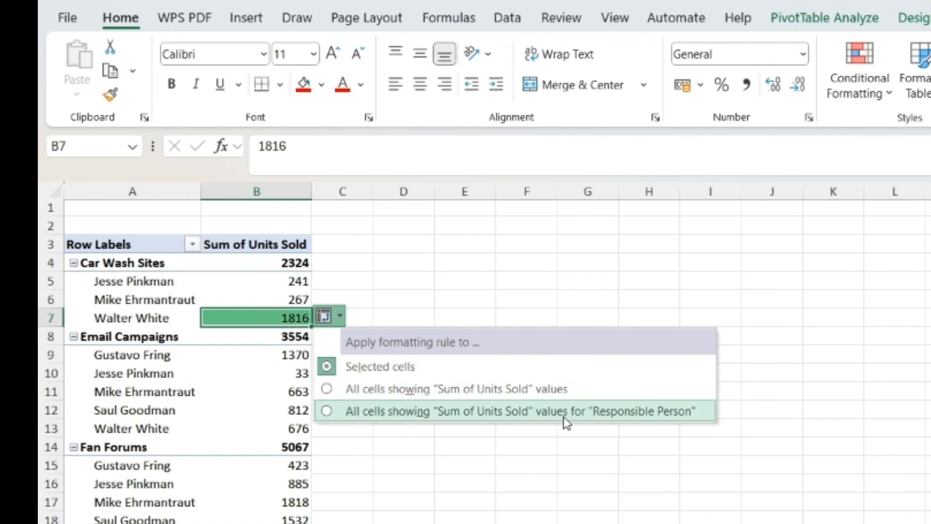
click(578, 412)
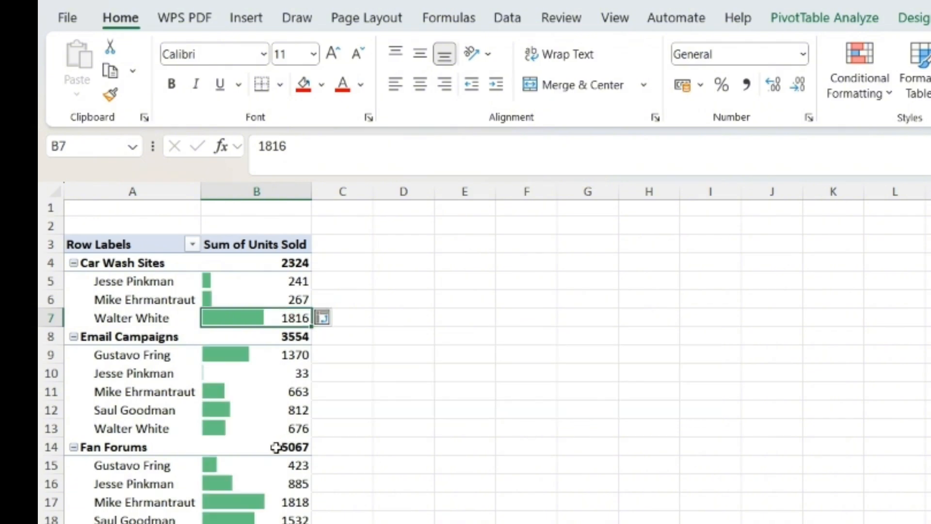
Examine the data bars across the locations, comparing the individual units sold values with the location subtotals.
scroll(276, 446, down, 3)
scroll(276, 448, up, 3)
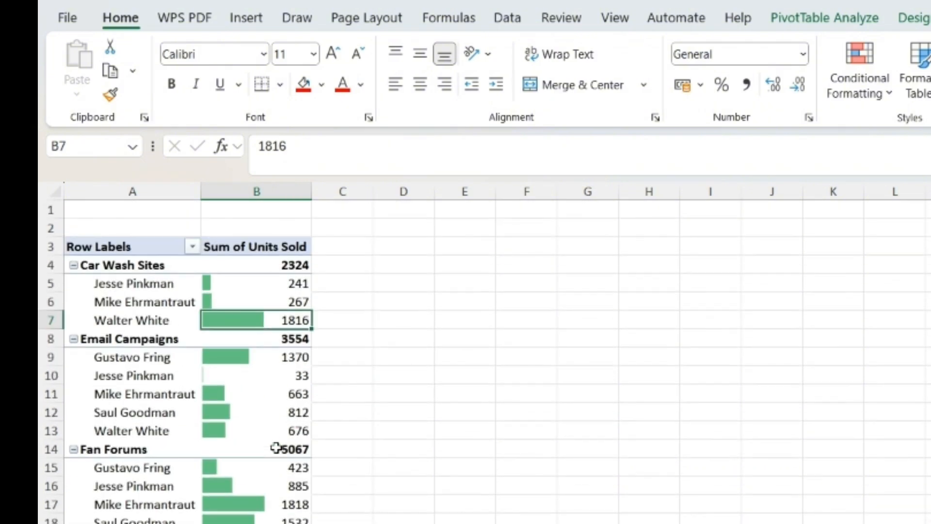
scroll(230, 495, down, 3)
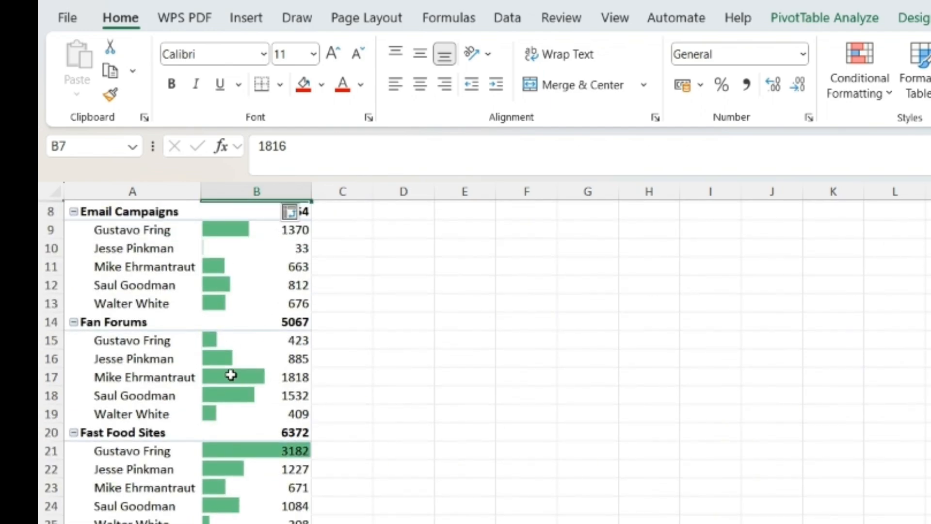
scroll(230, 376, up, 3)
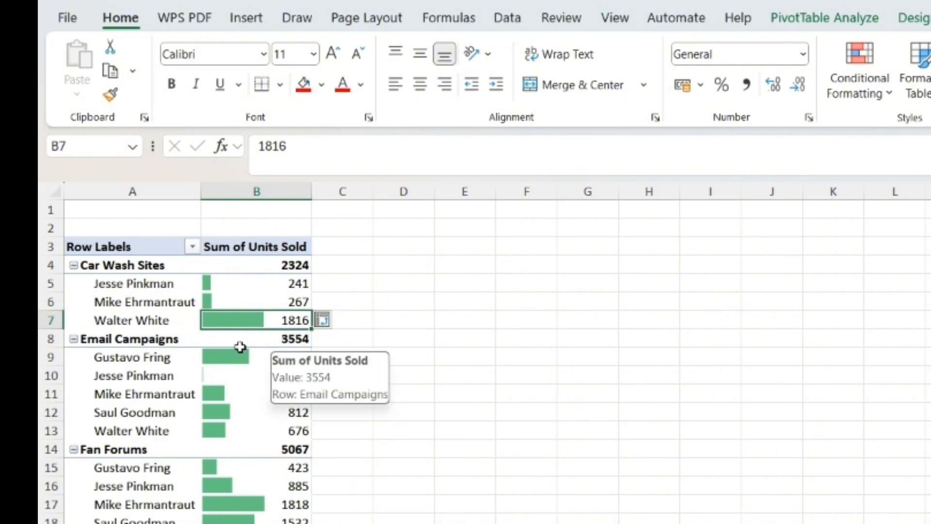
scroll(233, 377, down, 3)
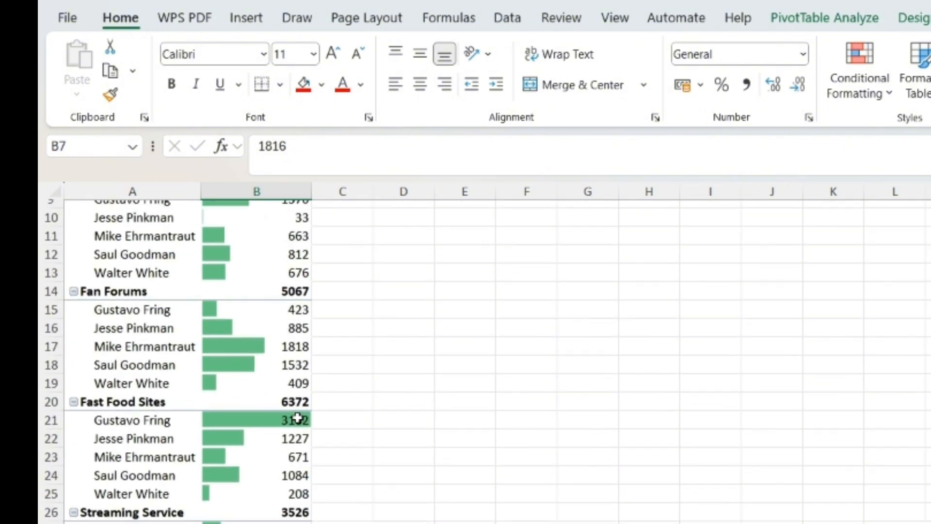
scroll(298, 420, up, 3)
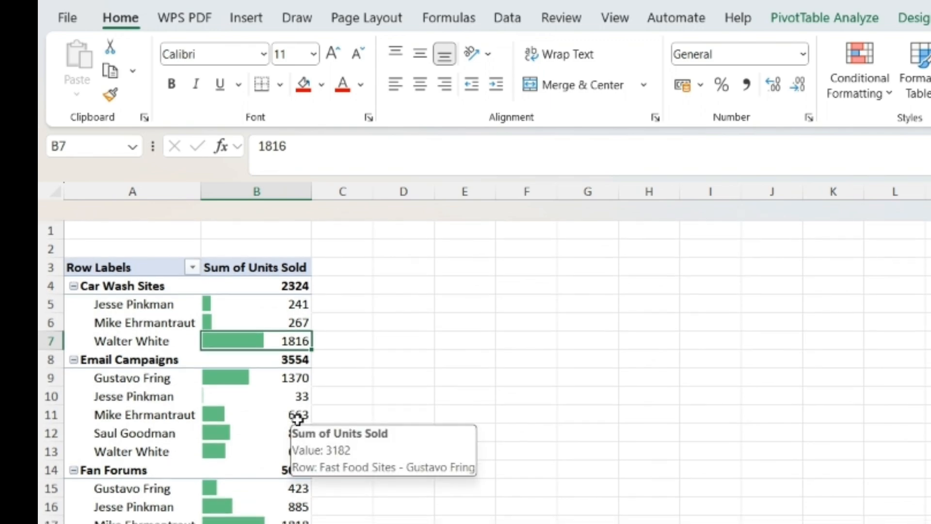
scroll(297, 420, down, 3)
scroll(297, 420, up, 3)
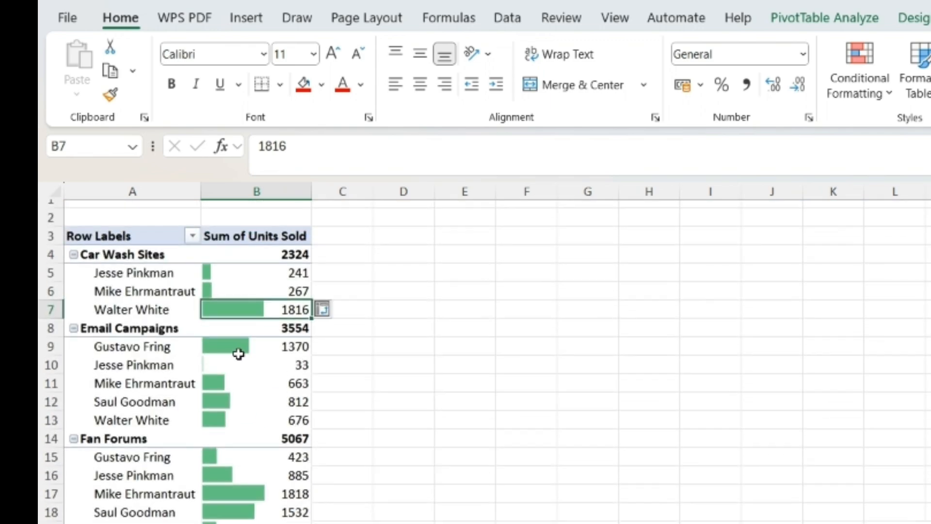
click(301, 270)
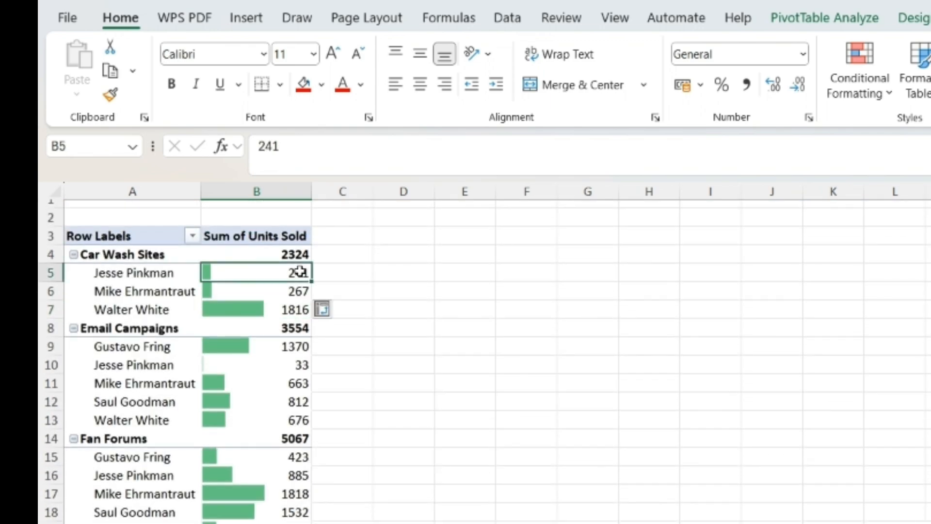
click(291, 365)
click(290, 309)
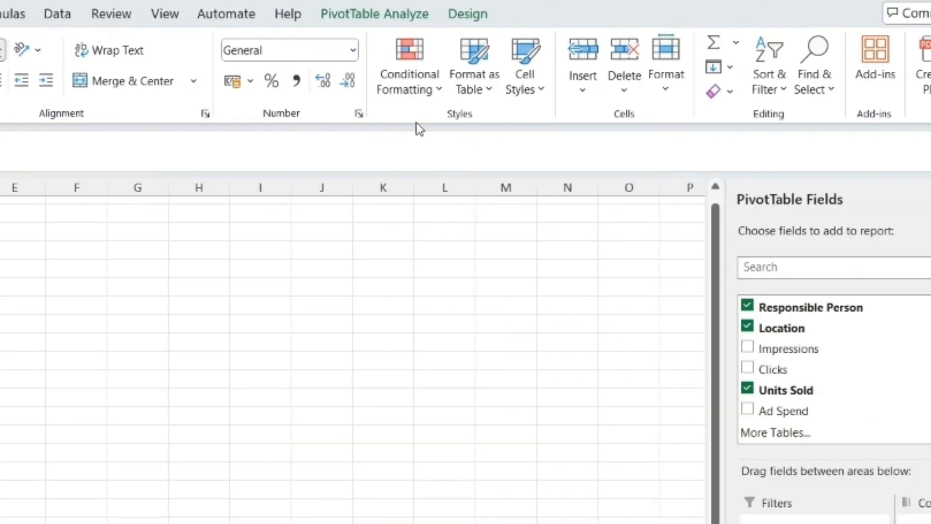
Edit the PivotTable's Data Bar conditional formatting rule to show only the bars without the numbers.
click(436, 89)
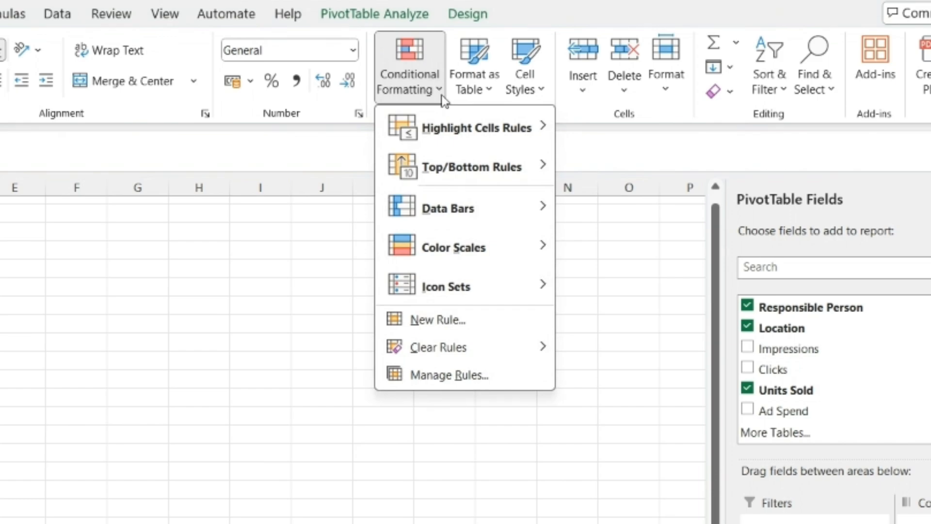
click(451, 379)
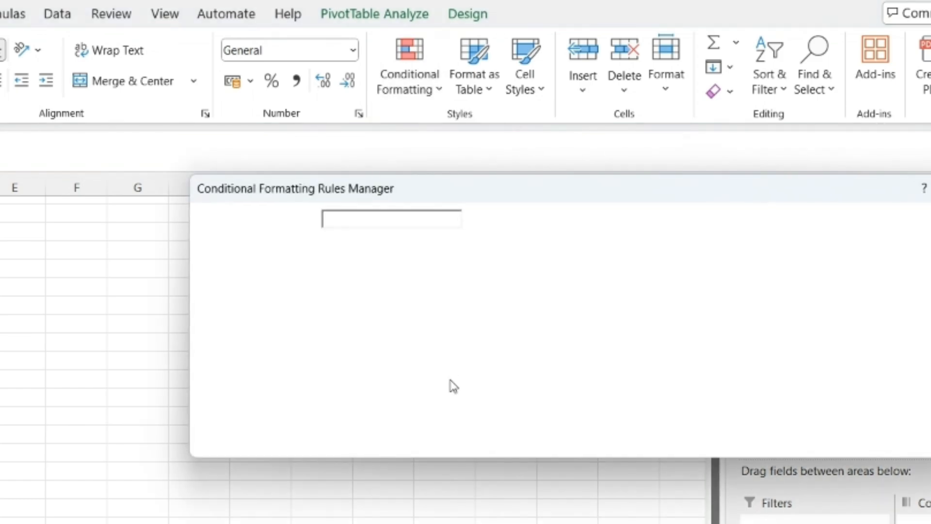
click(374, 302)
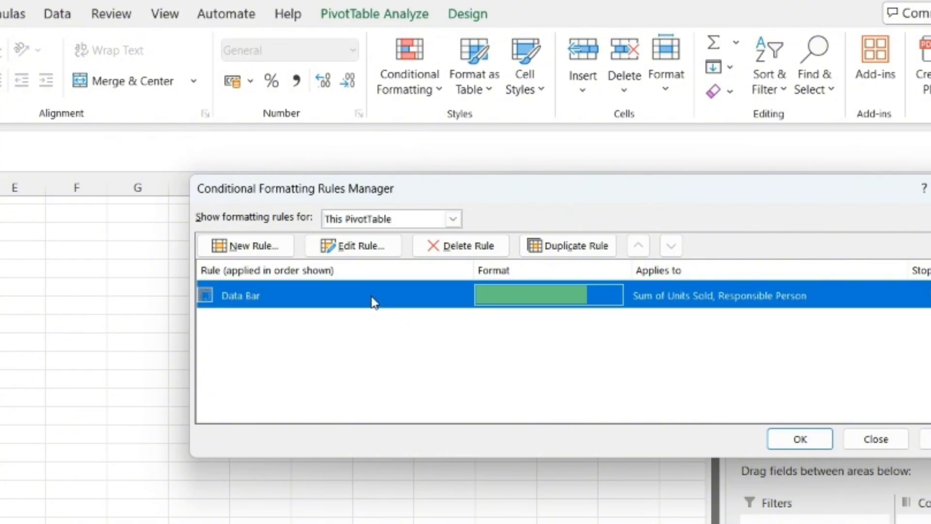
click(365, 249)
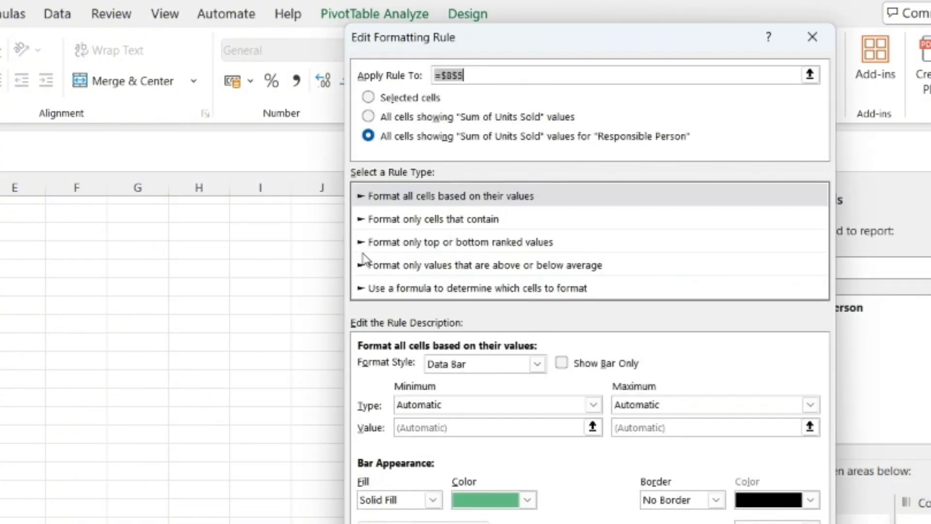
click(563, 363)
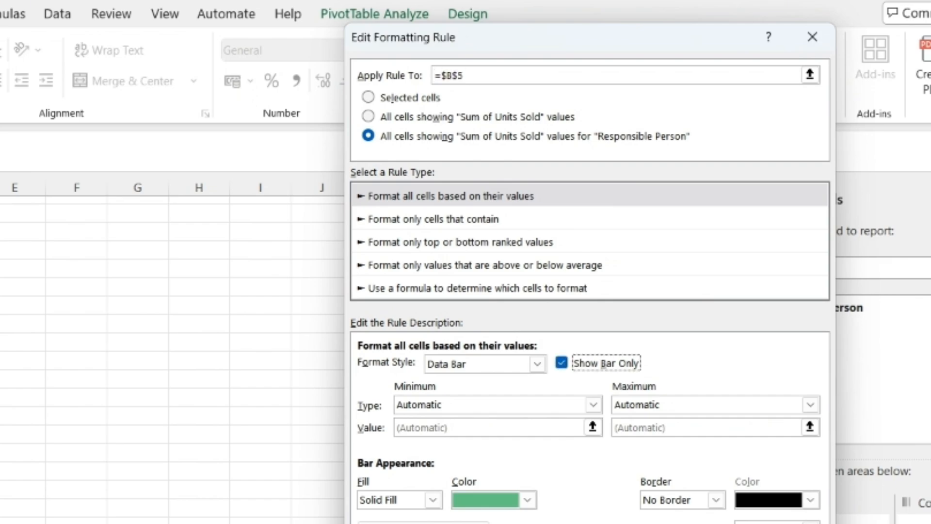
key(Return)
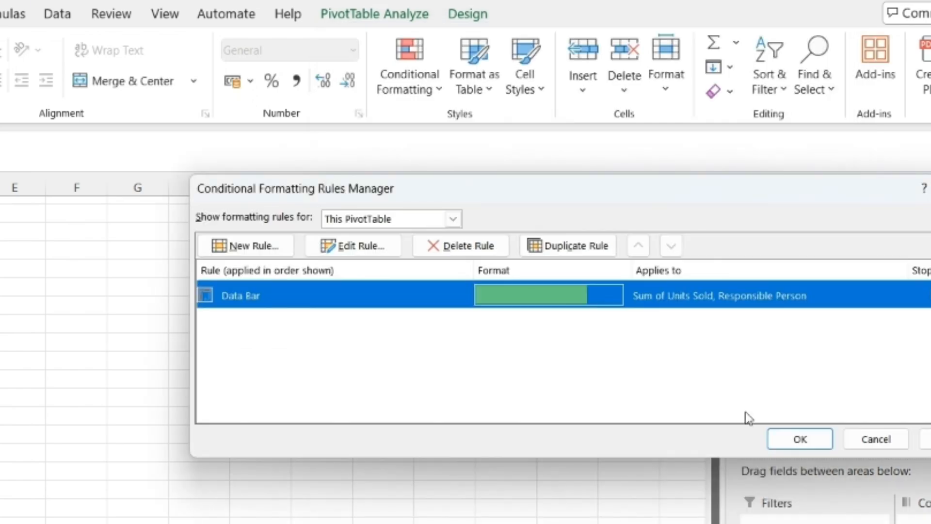
click(799, 439)
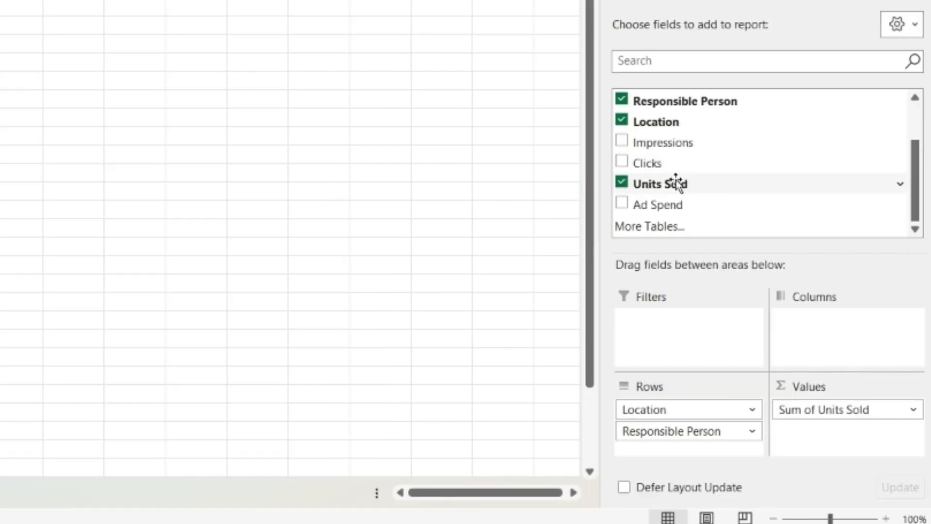
Add Units Sold to the PivotTable values a second time and check the first values column under Car Wash Sites.
drag(677, 183, 823, 439)
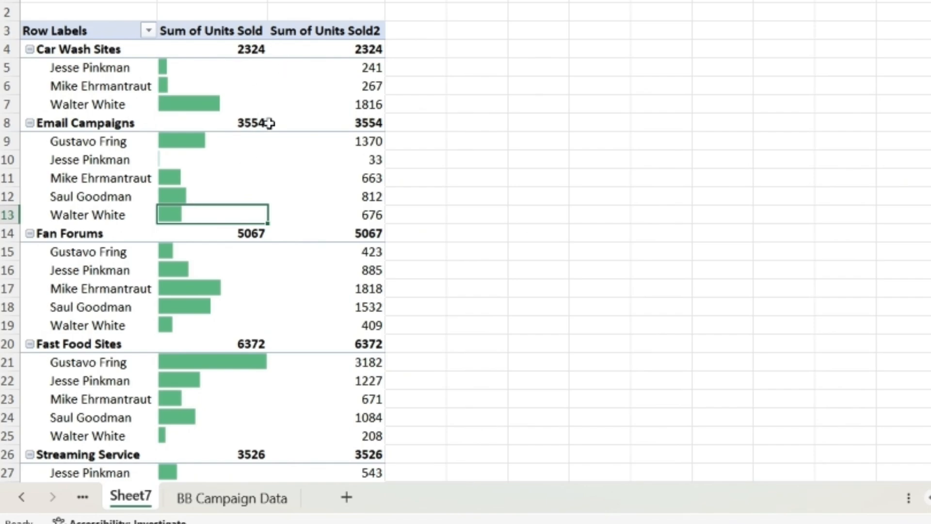
click(254, 50)
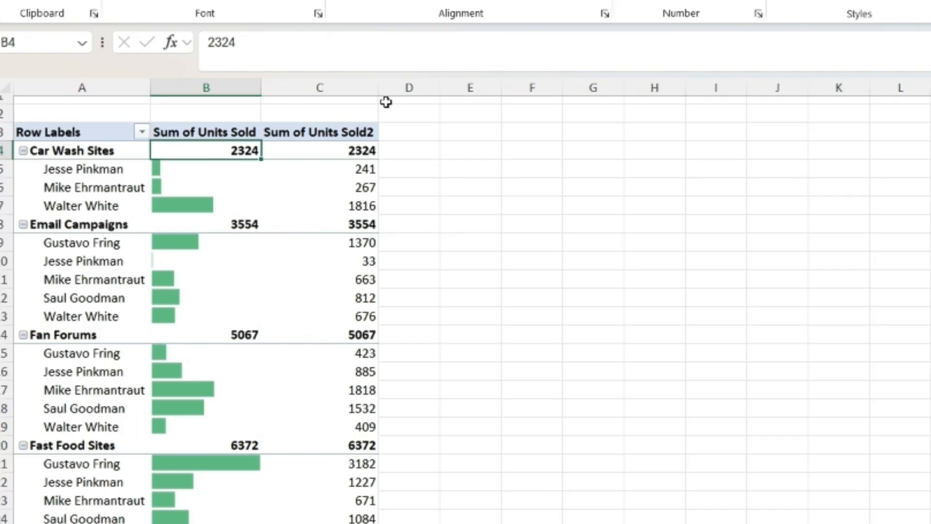
key(Down)
key(Down)
key(Down)
key(Down)
Set the number format of Sum of Units Sold2 to Number with a 1000 separator and 0 decimal places.
click(365, 203)
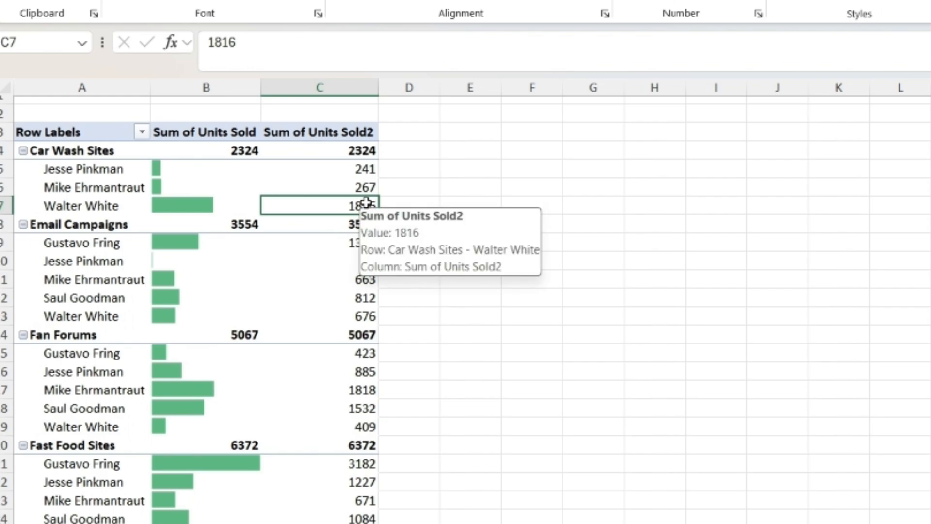
right_click(369, 205)
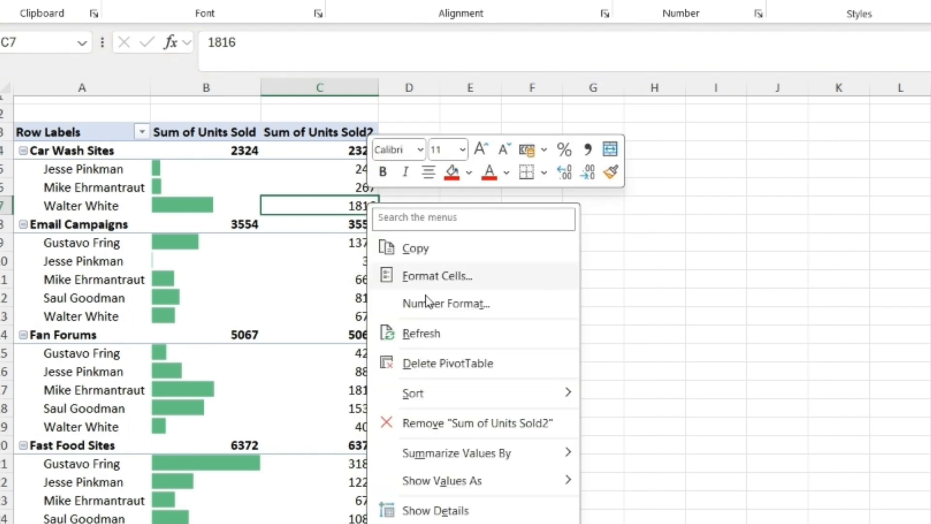
click(440, 306)
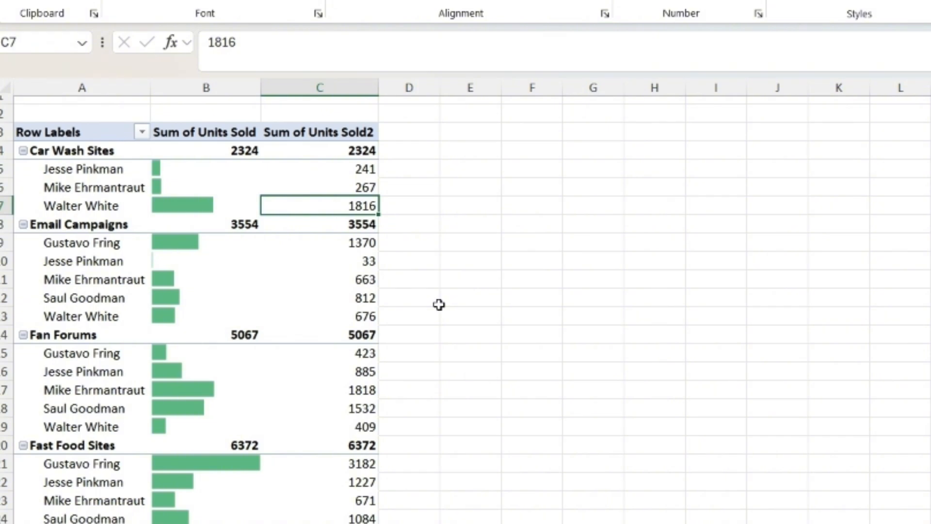
click(240, 156)
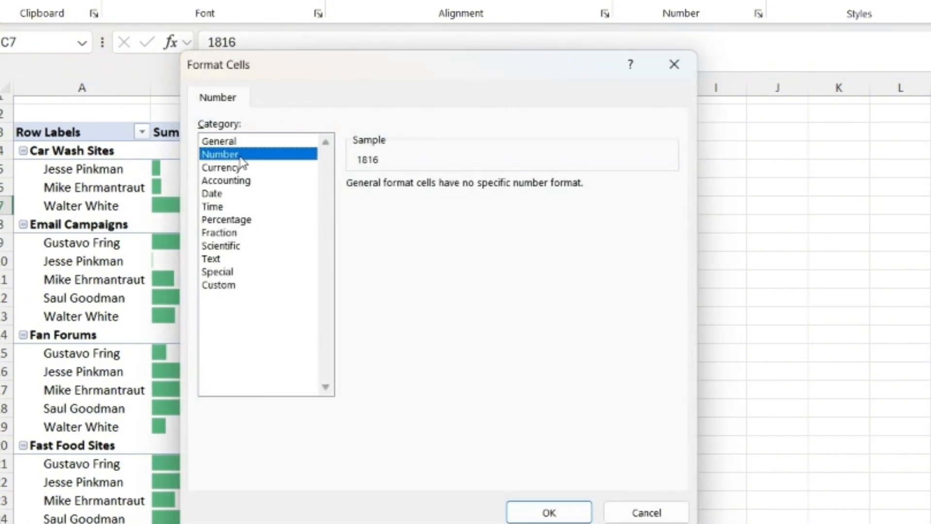
click(353, 210)
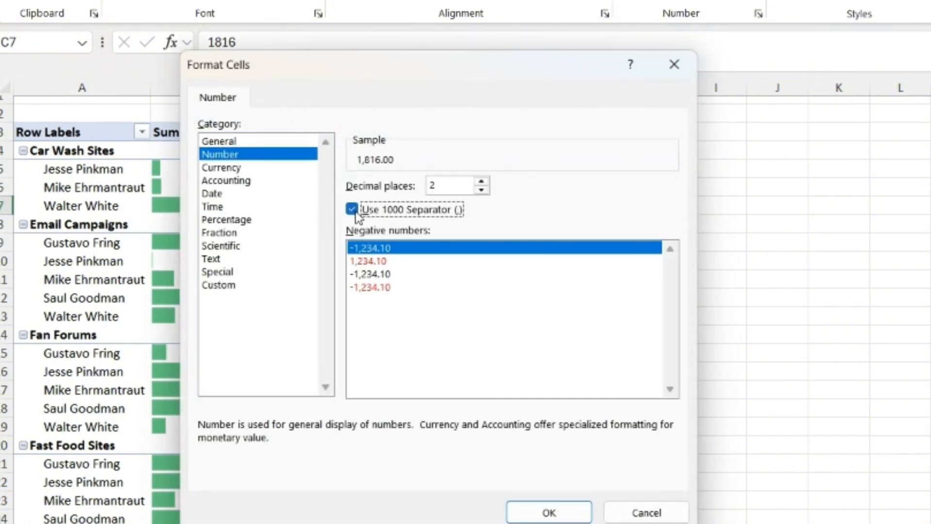
click(457, 188)
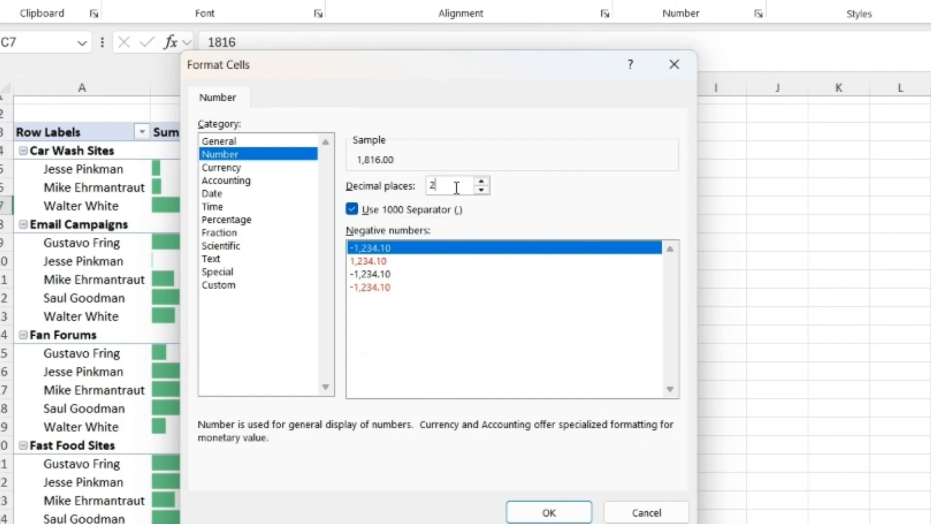
key(BackSpace)
text(0)
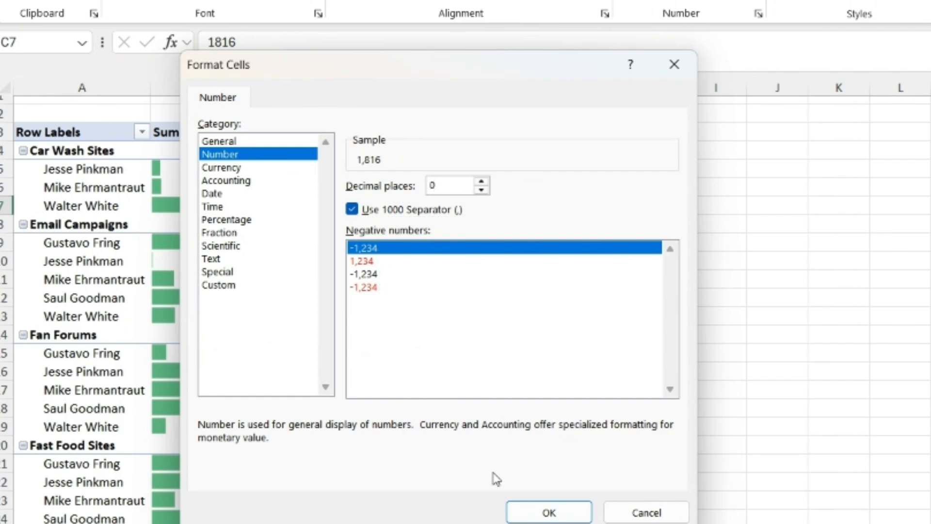
click(559, 514)
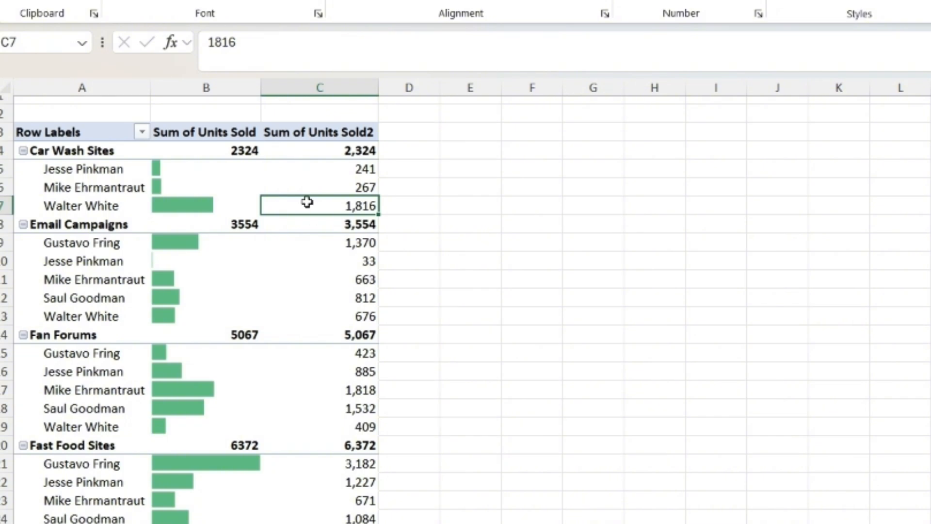
Hide the location subtotals in the Sum of Units Sold column by giving the field the custom number format ;;;.
click(251, 151)
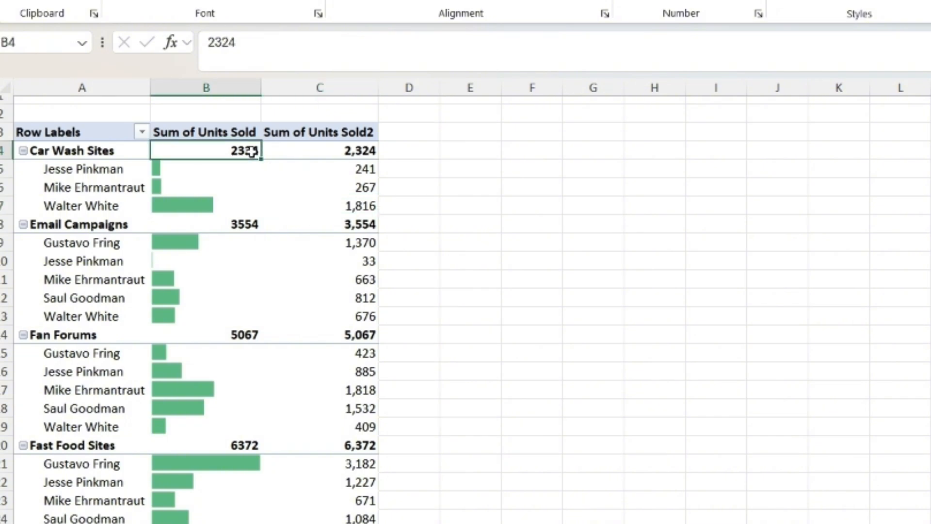
click(252, 224)
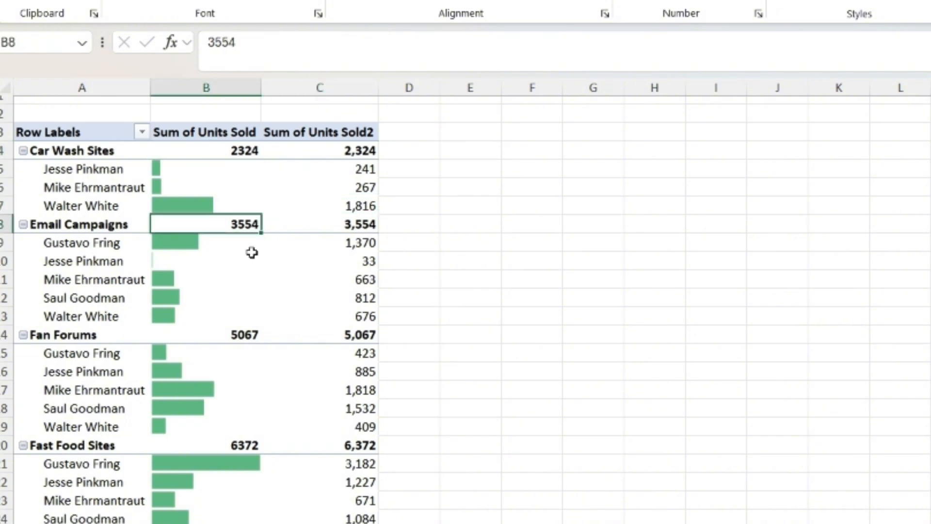
click(250, 334)
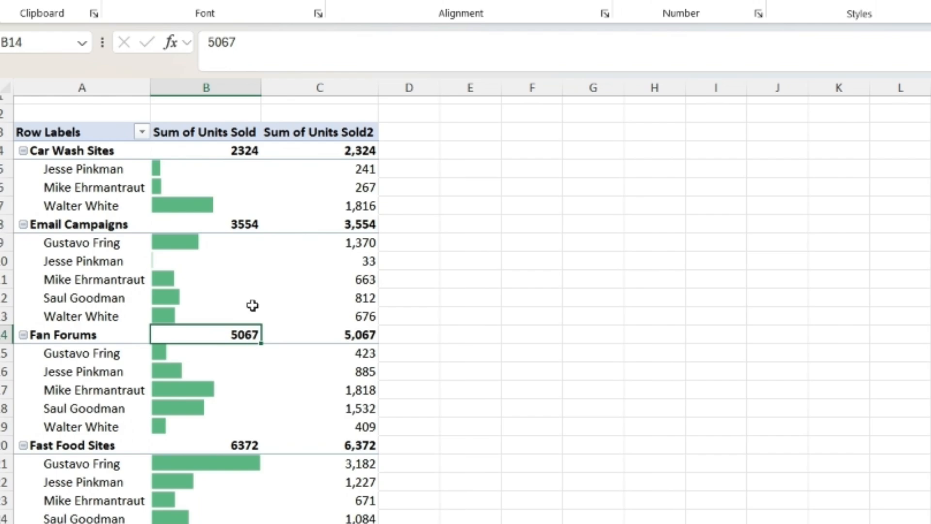
click(249, 221)
click(250, 148)
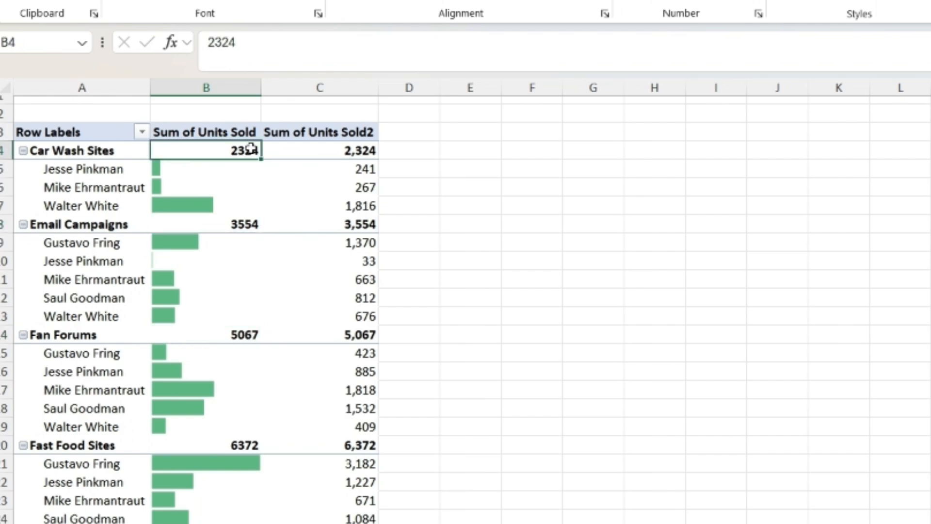
right_click(251, 148)
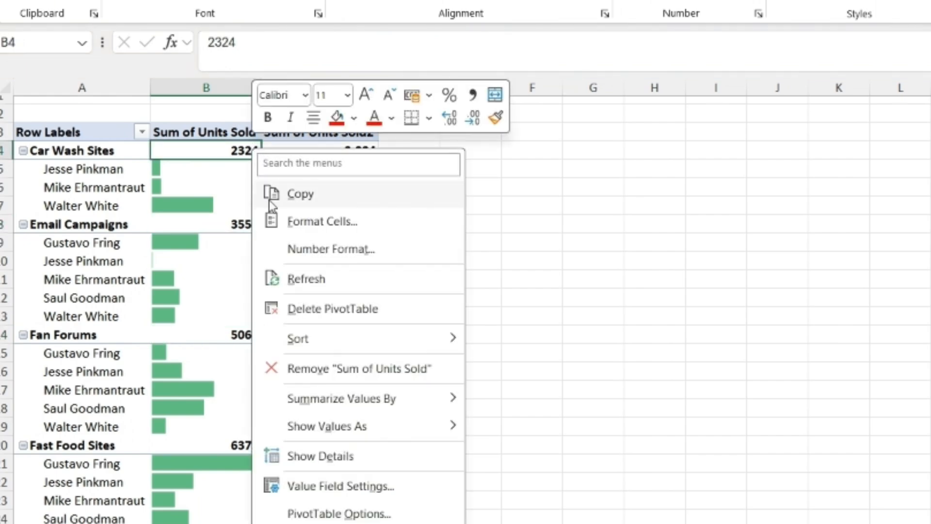
click(350, 246)
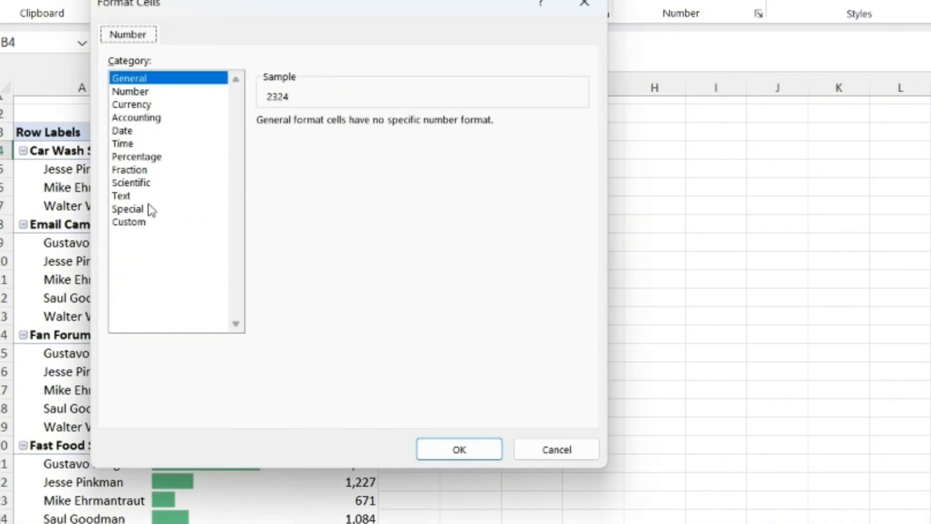
click(146, 222)
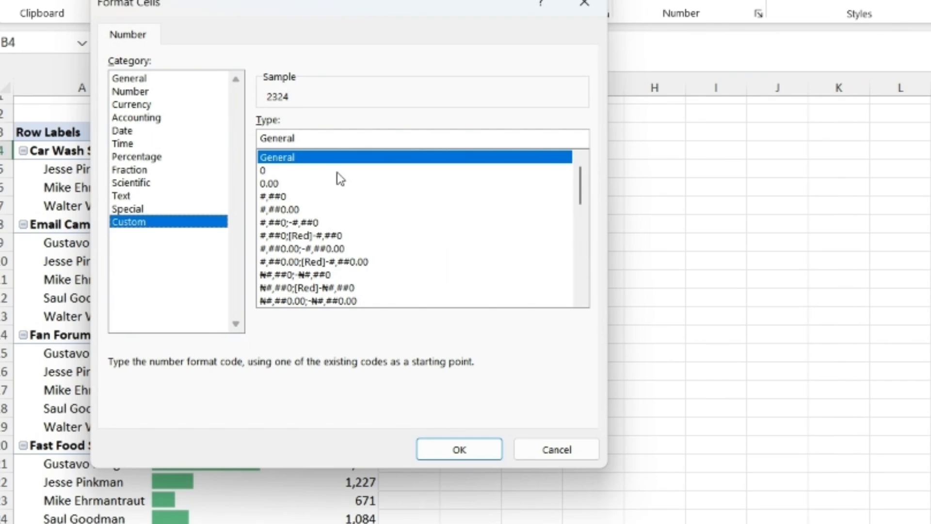
click(348, 141)
key(BackSpace)
key(BackSpace)
key(BackSpace)
key(BackSpace)
key(BackSpace)
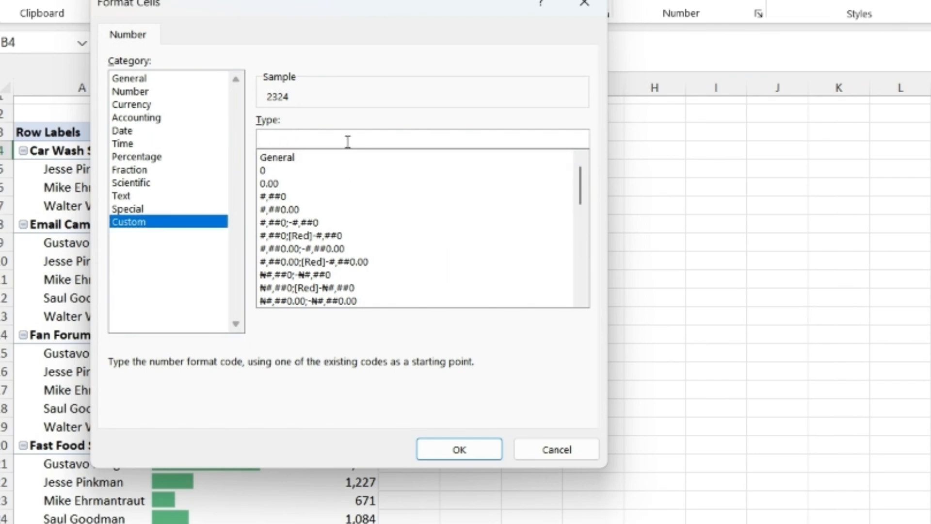
text(;;;)
click(459, 451)
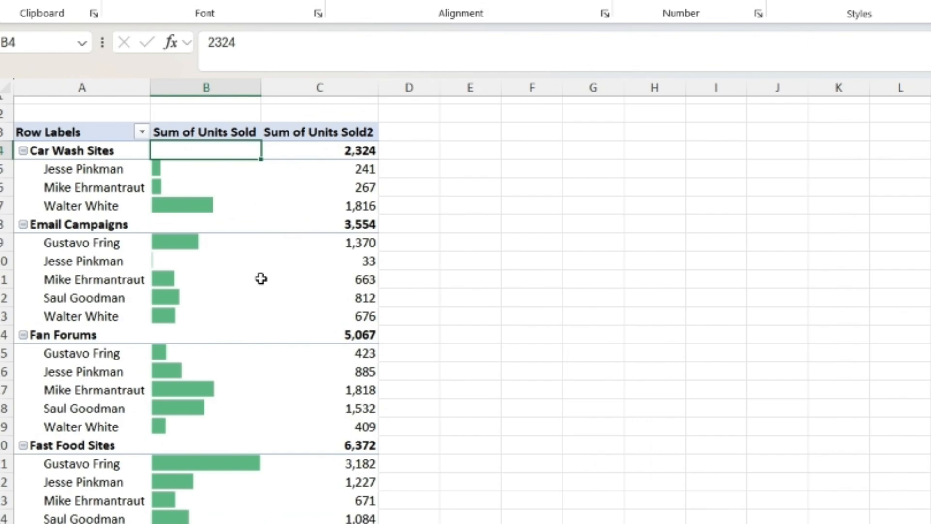
Review the PivotTable down to the Grand Total row, along with its Row Labels and Sum of Units Sold headers.
scroll(234, 431, down, 5)
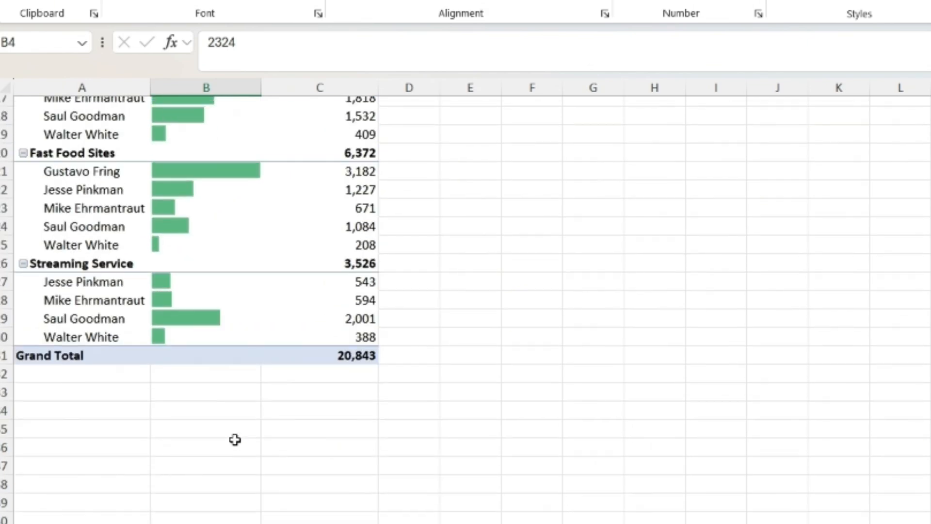
scroll(235, 440, up, 6)
scroll(235, 439, down, 2)
scroll(235, 439, up, 2)
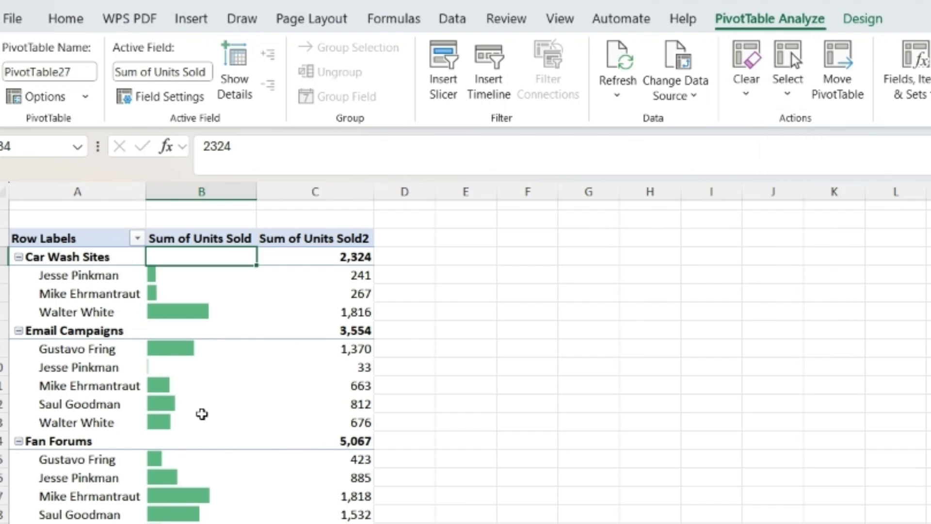
click(243, 375)
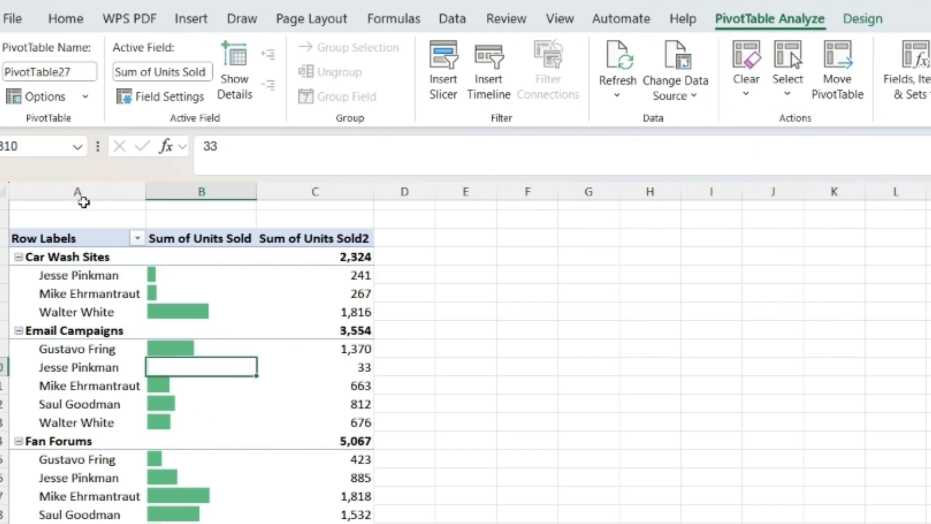
click(78, 238)
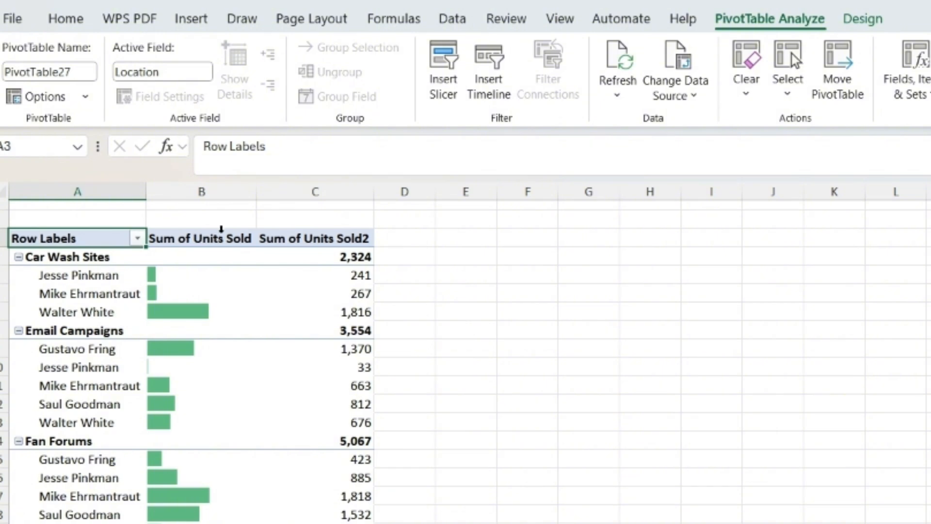
click(221, 229)
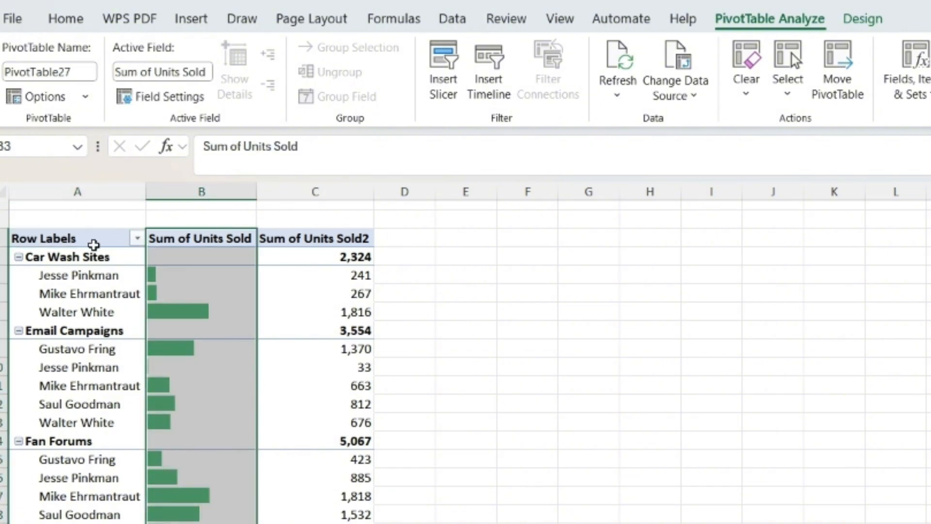
click(95, 239)
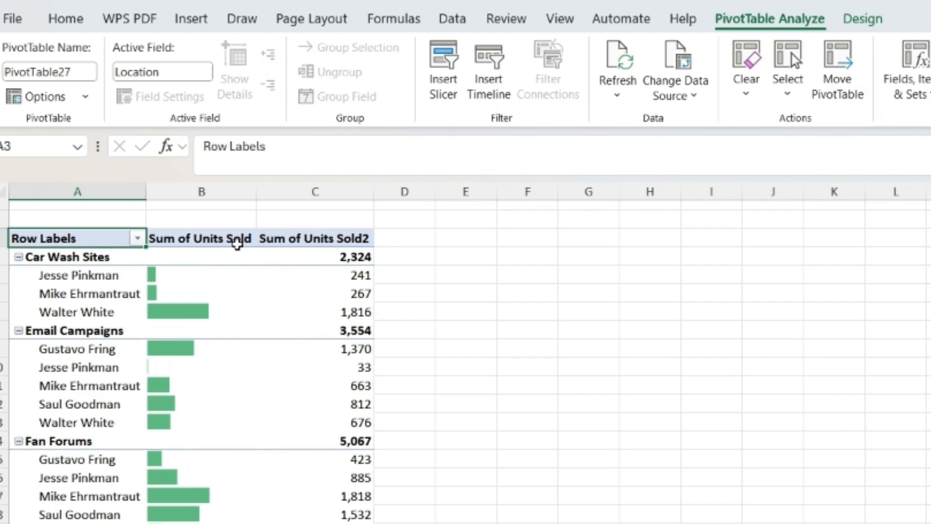
click(237, 243)
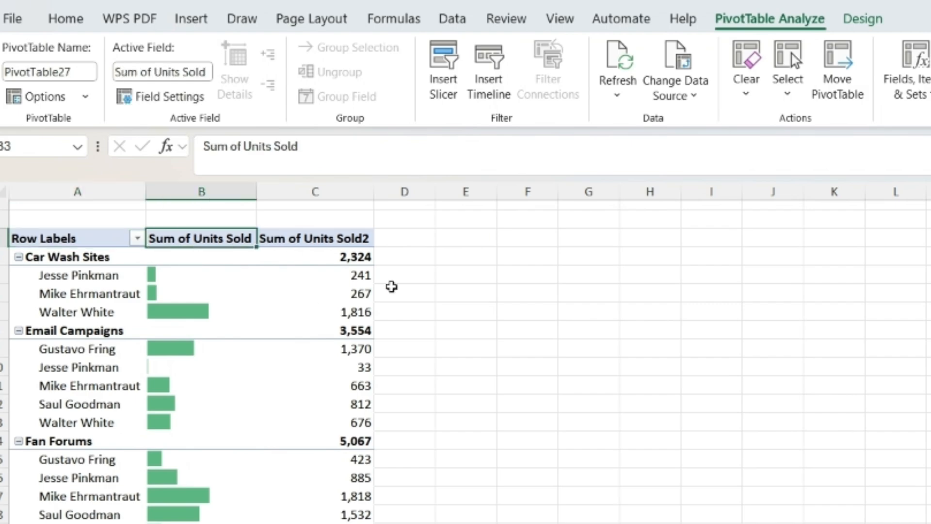
Change the PivotTable's report layout to Outline Form.
click(872, 21)
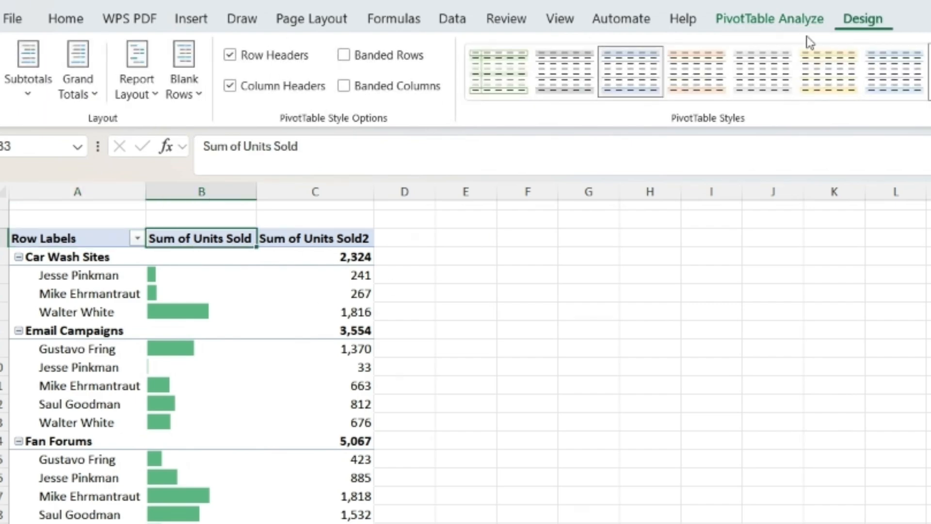
click(139, 92)
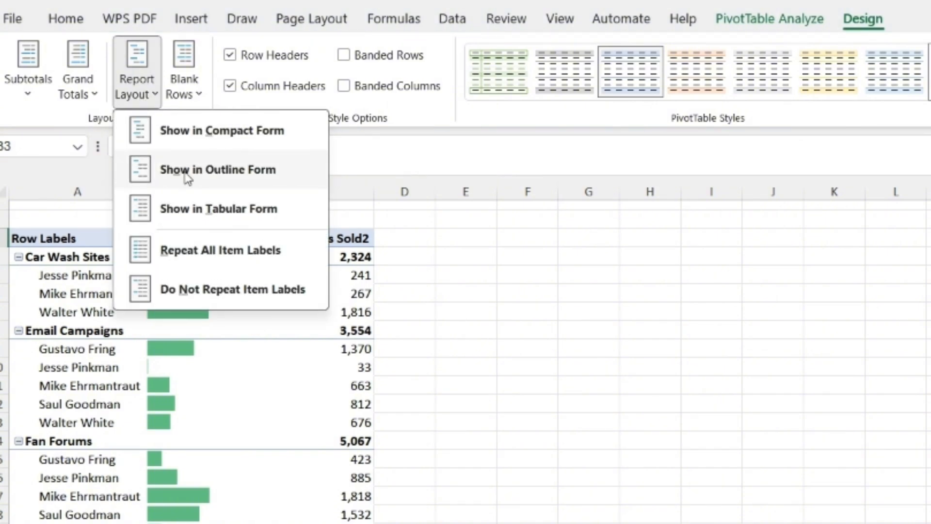
click(187, 172)
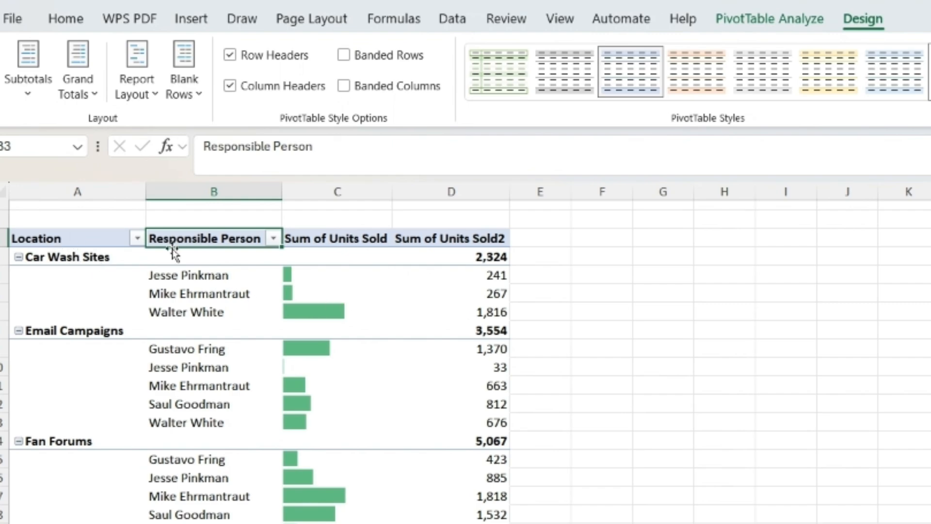
Rename the Sum of Units Sold header above the data bars to Sales.
click(380, 242)
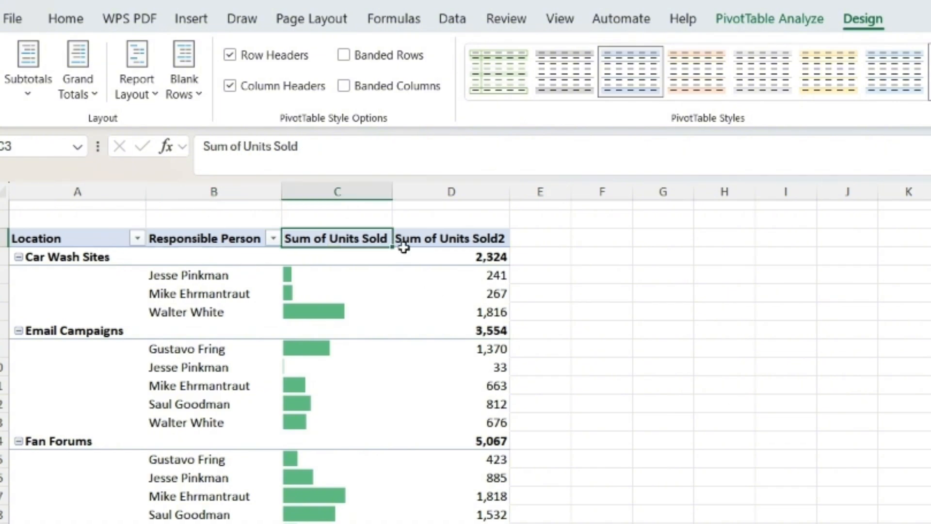
key(BackSpace)
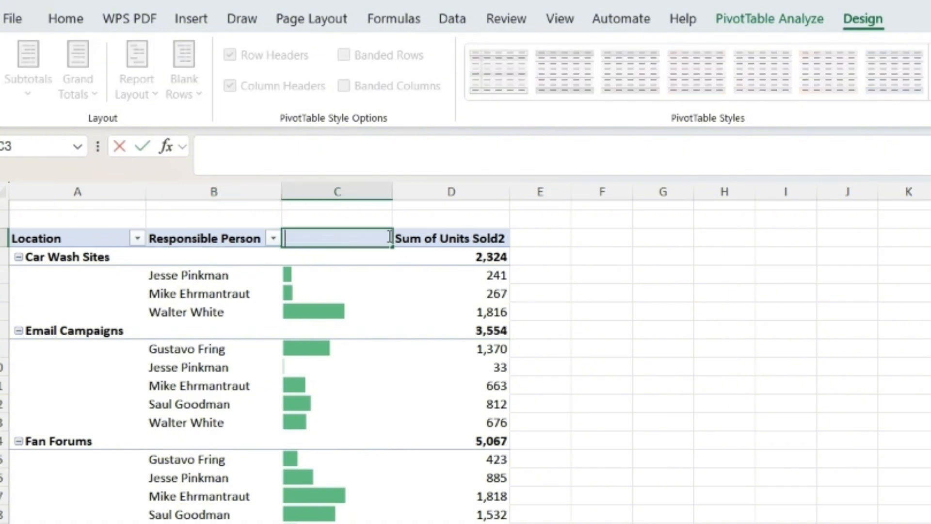
text(Sales)
click(585, 269)
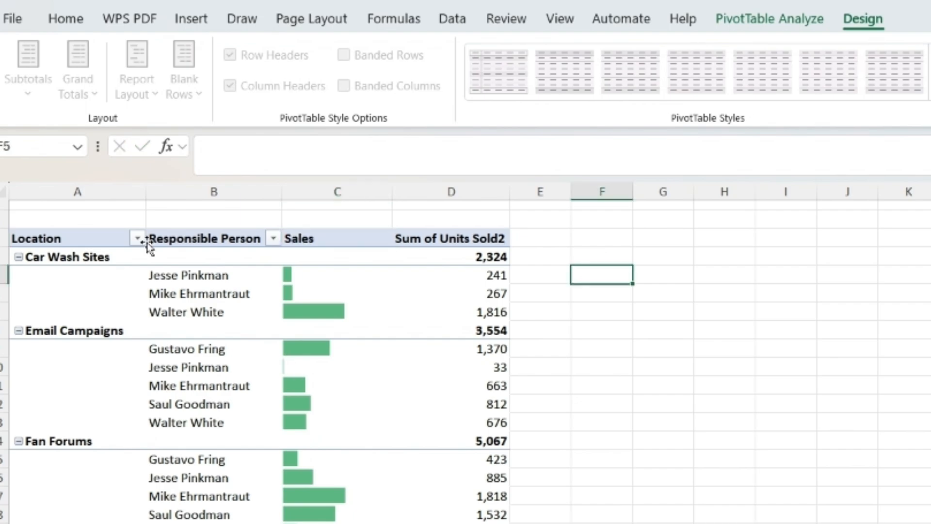
Move the Responsible Person field from the PivotTable's Rows area to its Filters area.
click(231, 391)
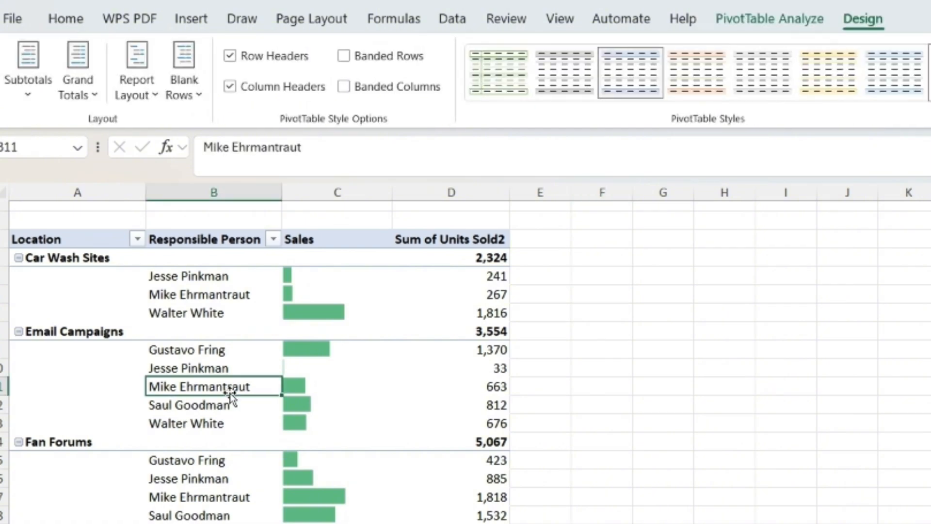
click(766, 22)
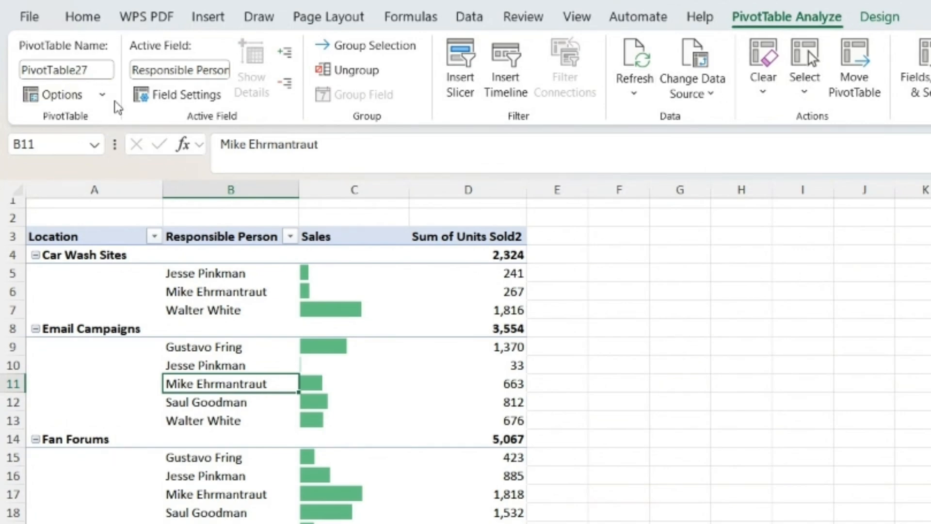
click(103, 95)
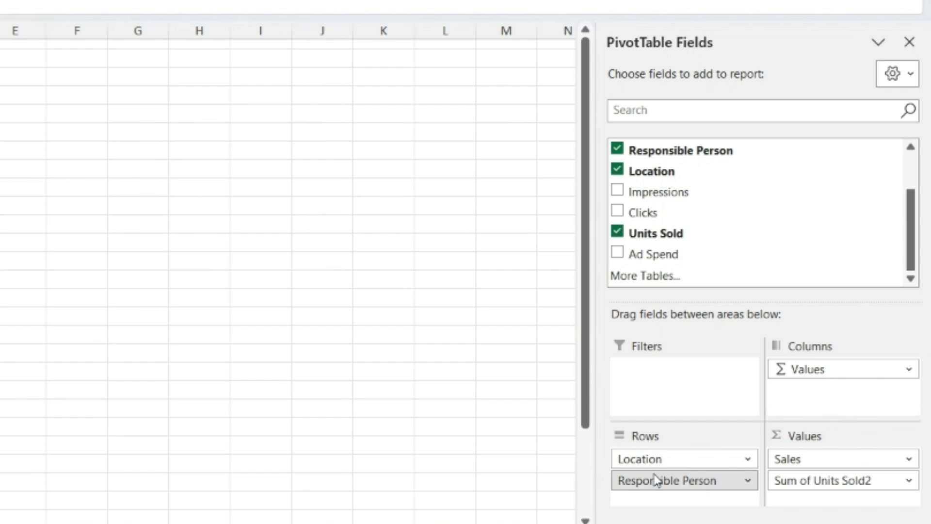
drag(656, 480, 665, 389)
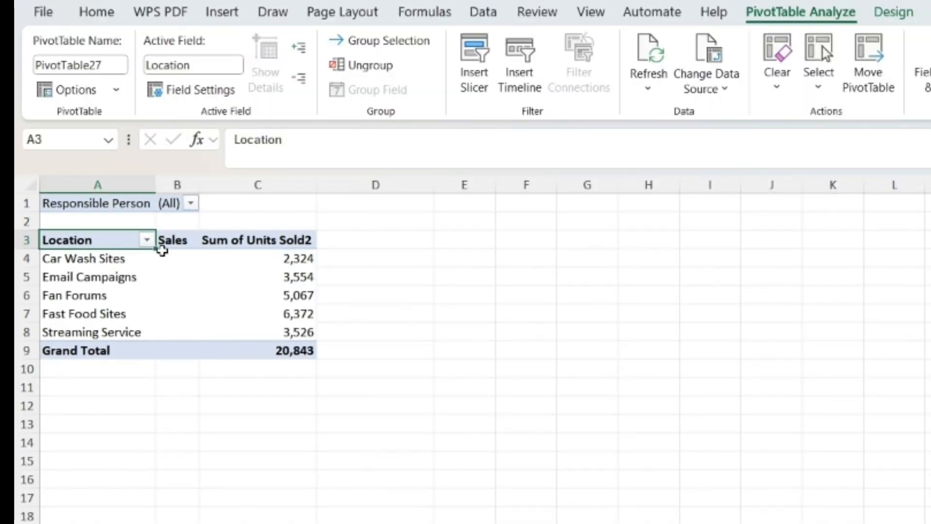
Filter the PivotTable by Responsible Person, trying the first and second people in the filter list one after the other.
click(191, 204)
click(62, 269)
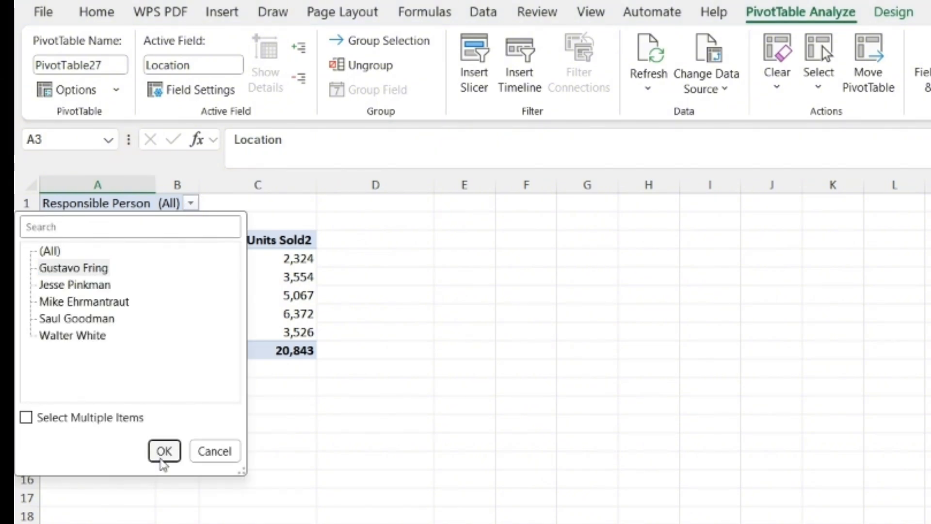
click(163, 450)
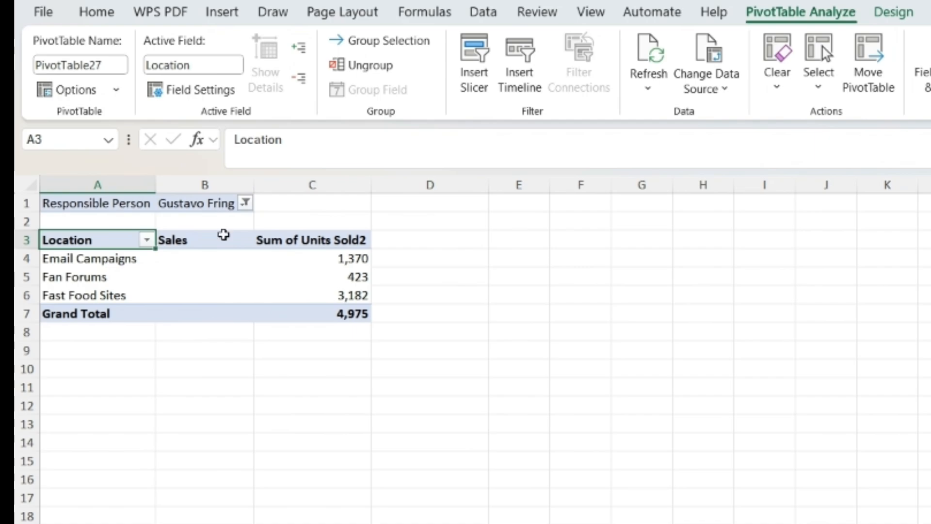
click(246, 202)
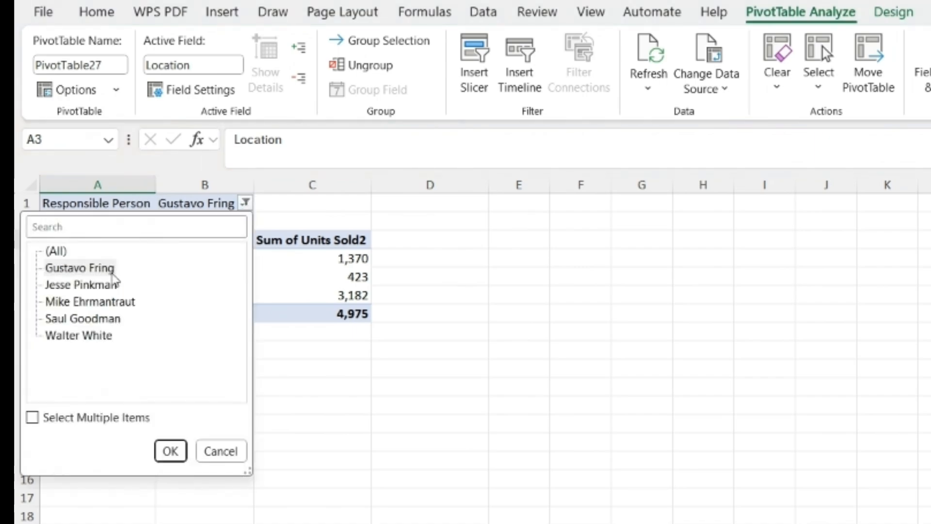
click(104, 285)
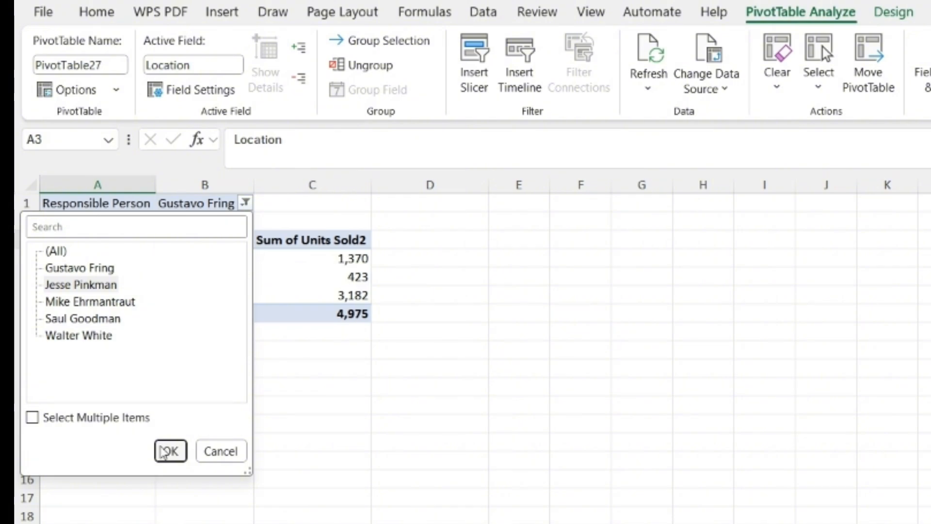
click(168, 450)
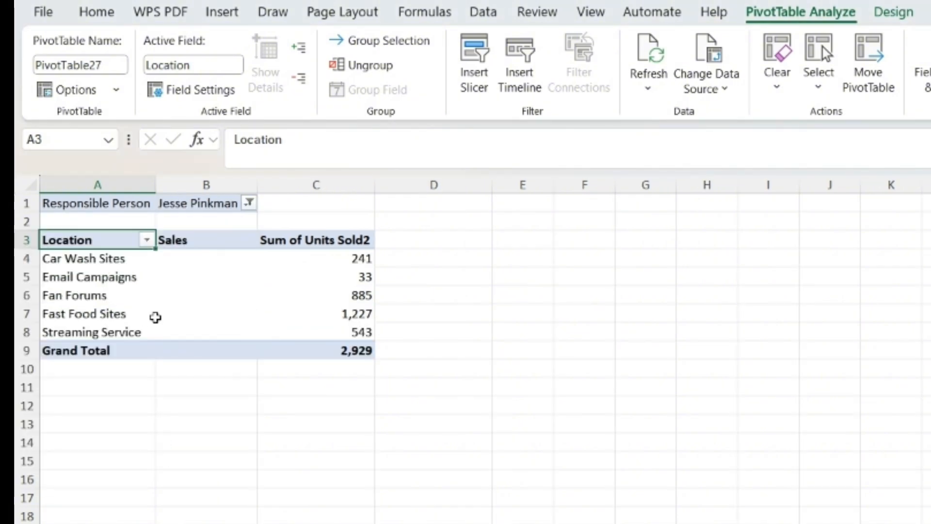
Reset the Responsible Person report filter to (All).
click(249, 204)
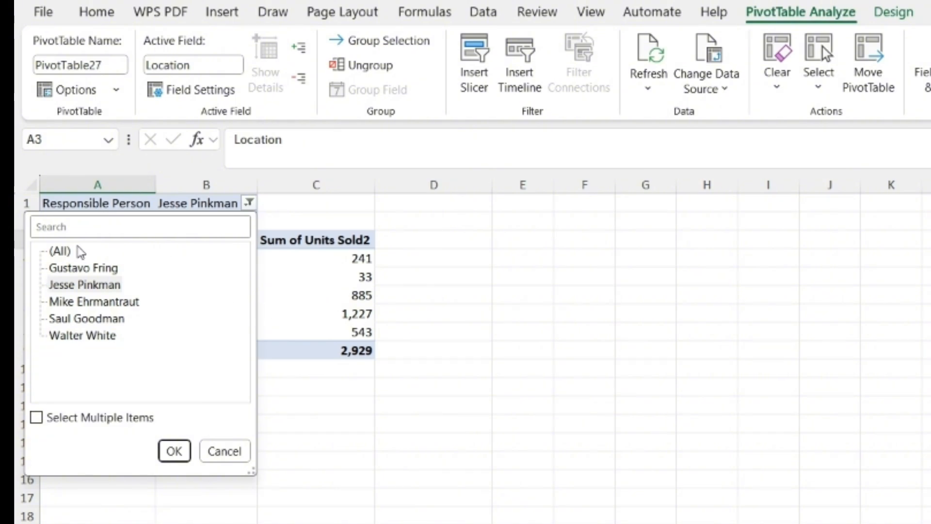
click(73, 251)
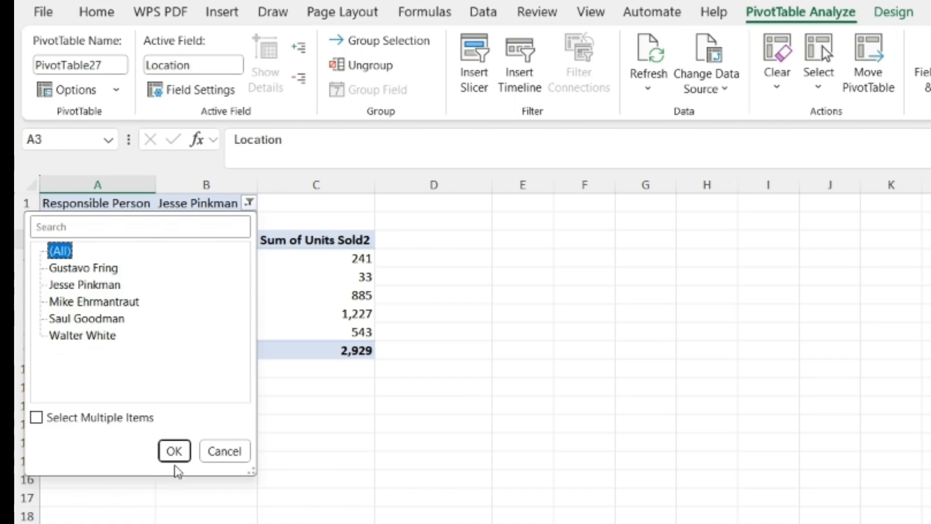
click(175, 453)
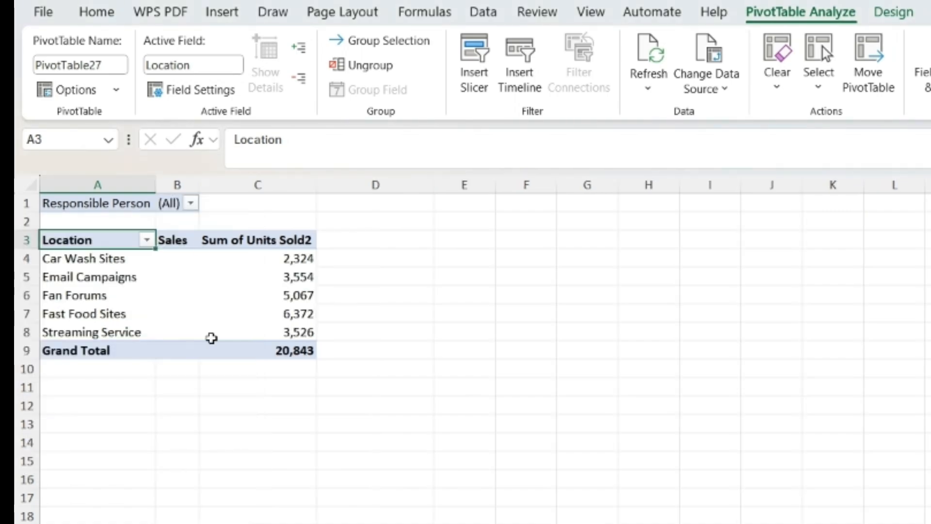
Generate report filter pages for Responsible Person and look through the new worksheets of individual people.
click(118, 95)
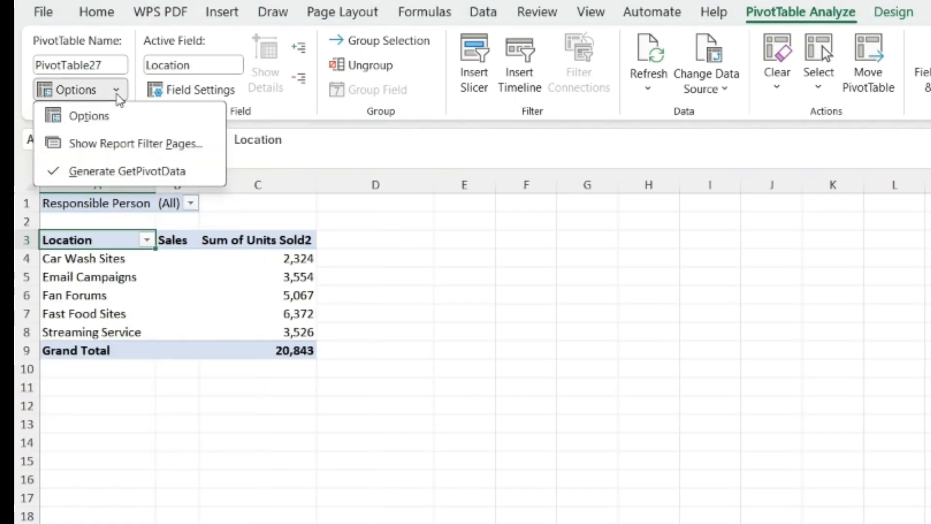
click(116, 148)
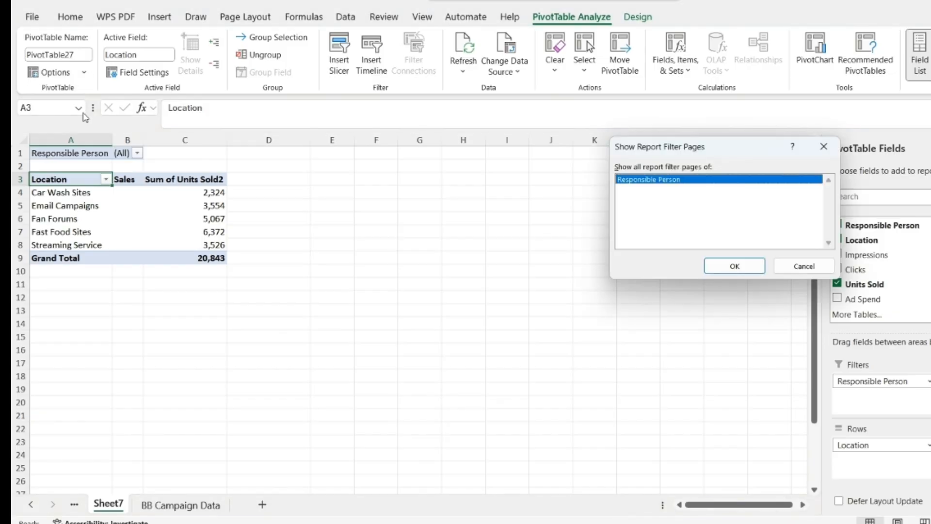
click(728, 269)
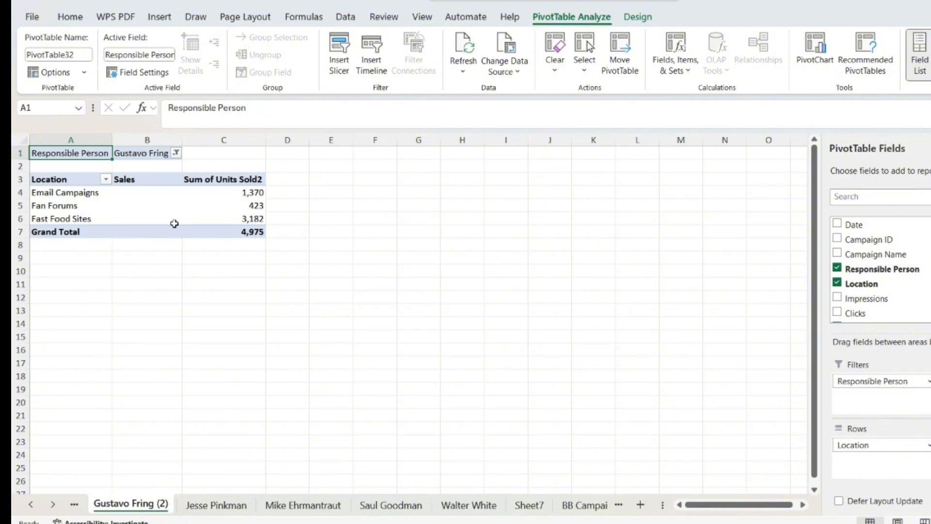
click(241, 511)
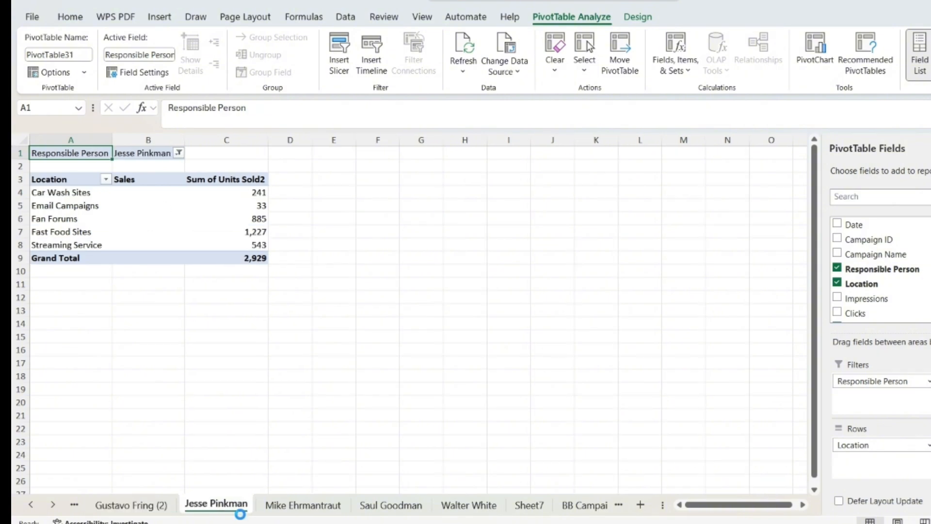
click(275, 514)
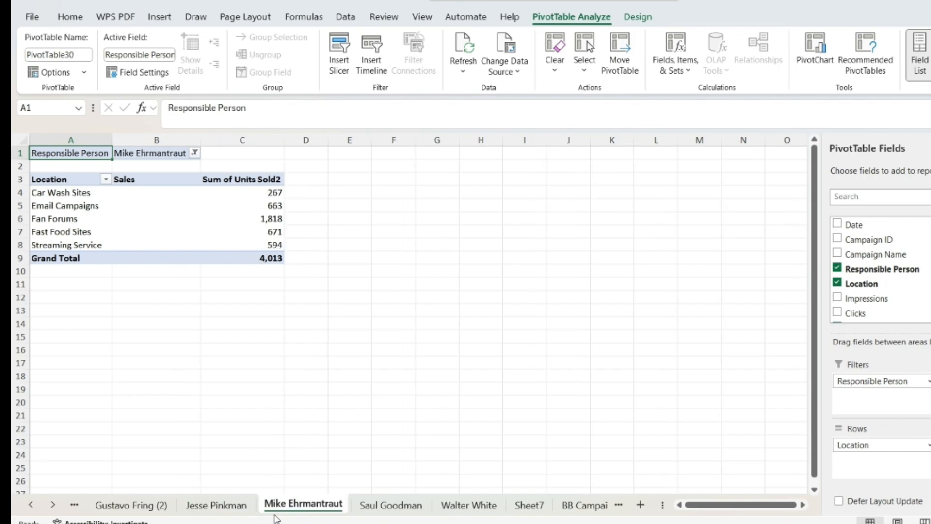